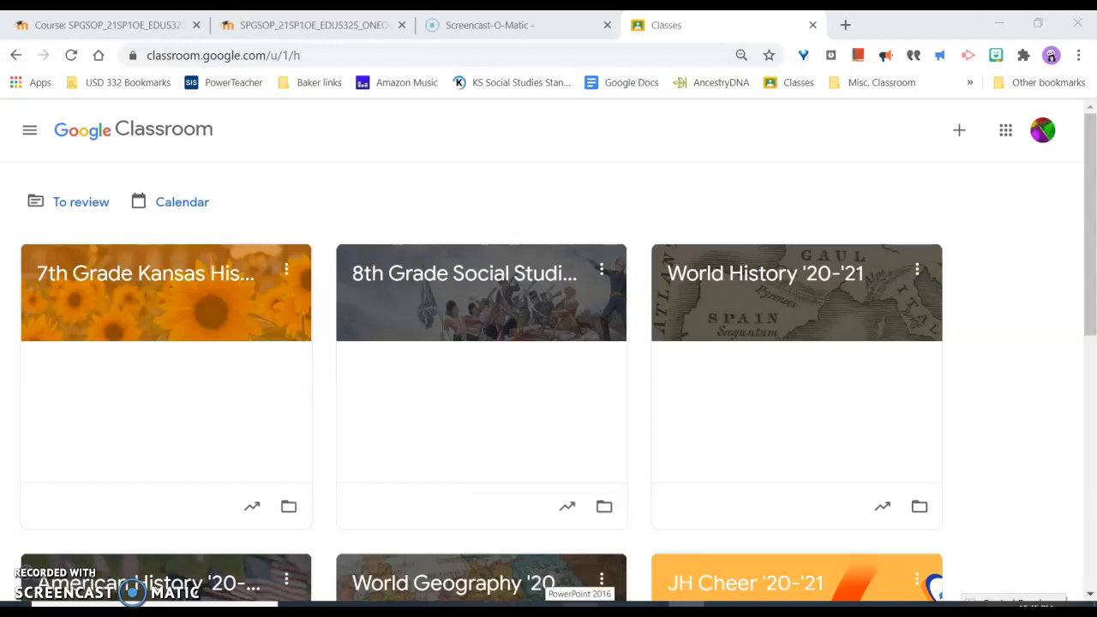
Step: Look over the class cards on the Classes home page and the main navigation list
mouse_move(544, 606)
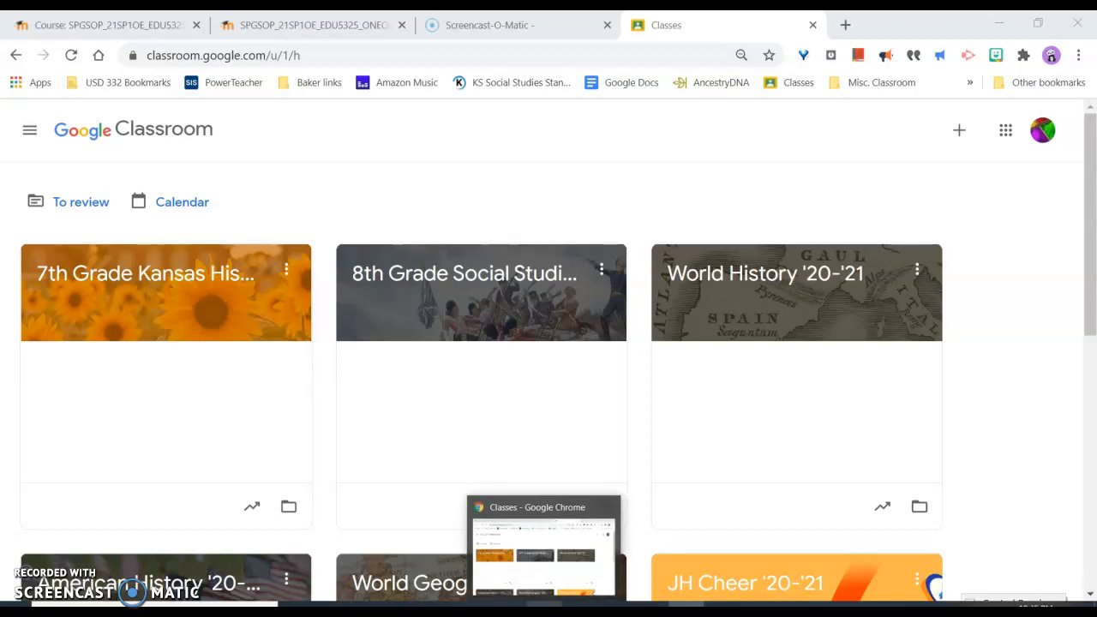
click(326, 192)
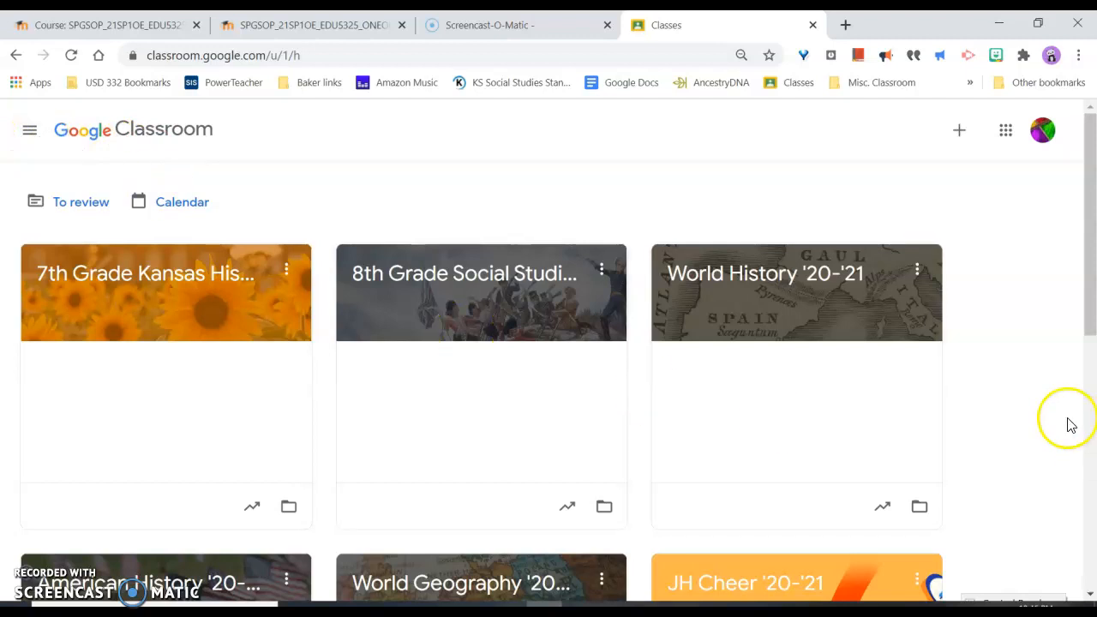
scroll(1051, 424, down, 3)
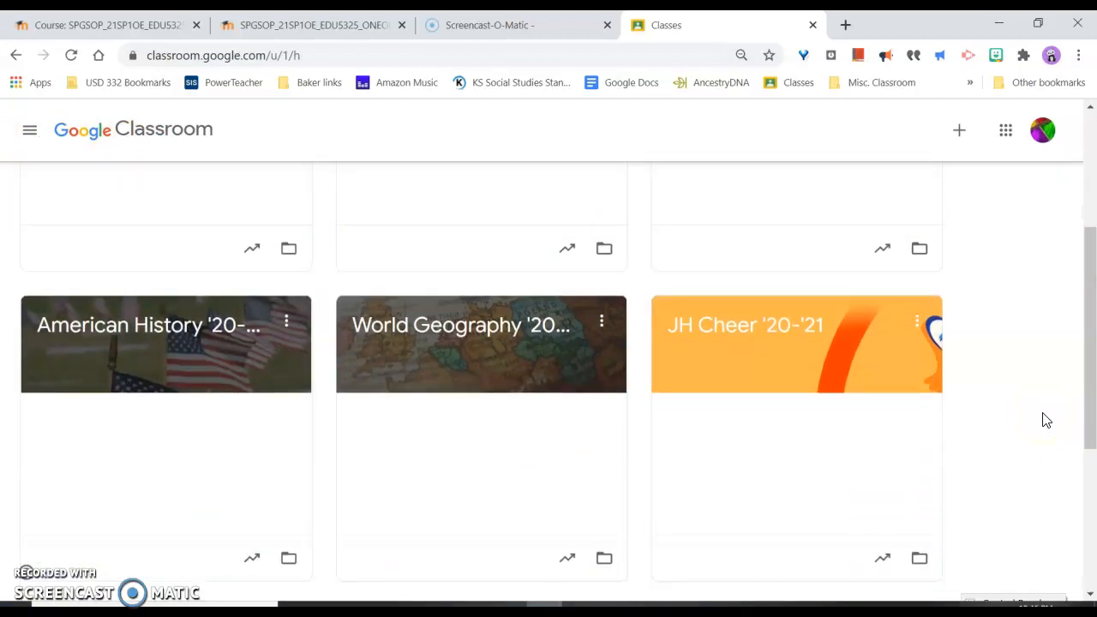
scroll(1044, 420, down, 3)
scroll(1041, 418, up, 6)
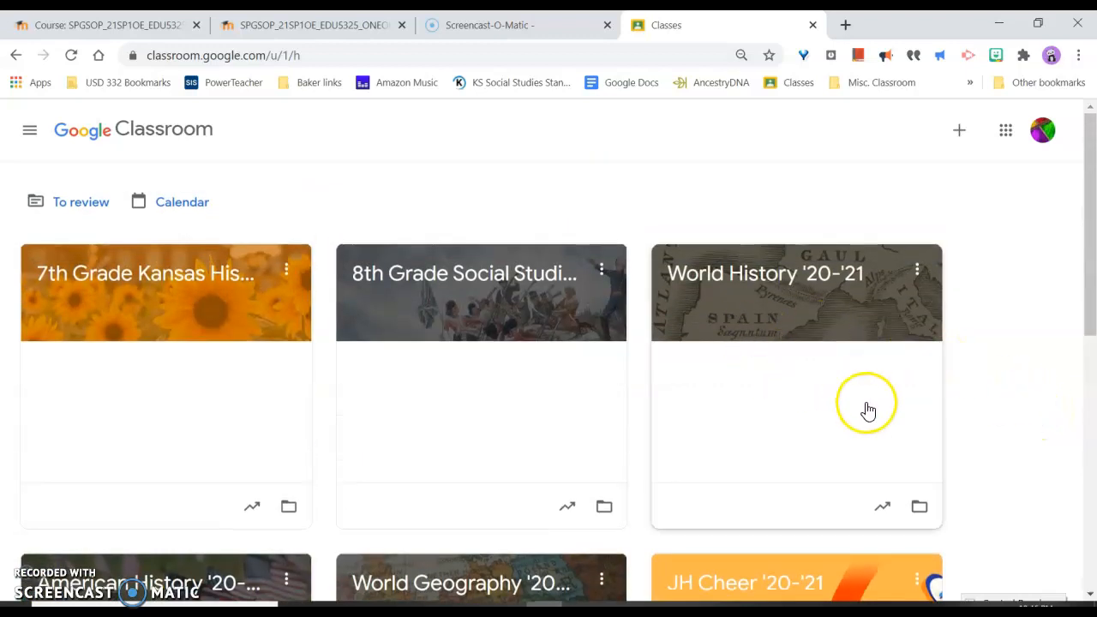
click(21, 136)
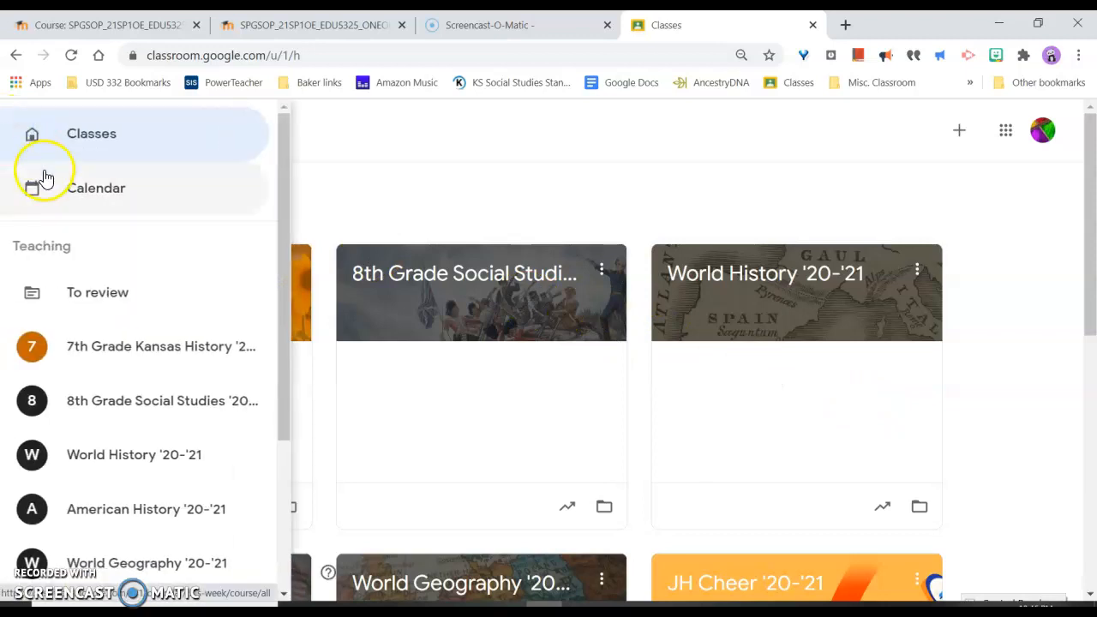
click(306, 163)
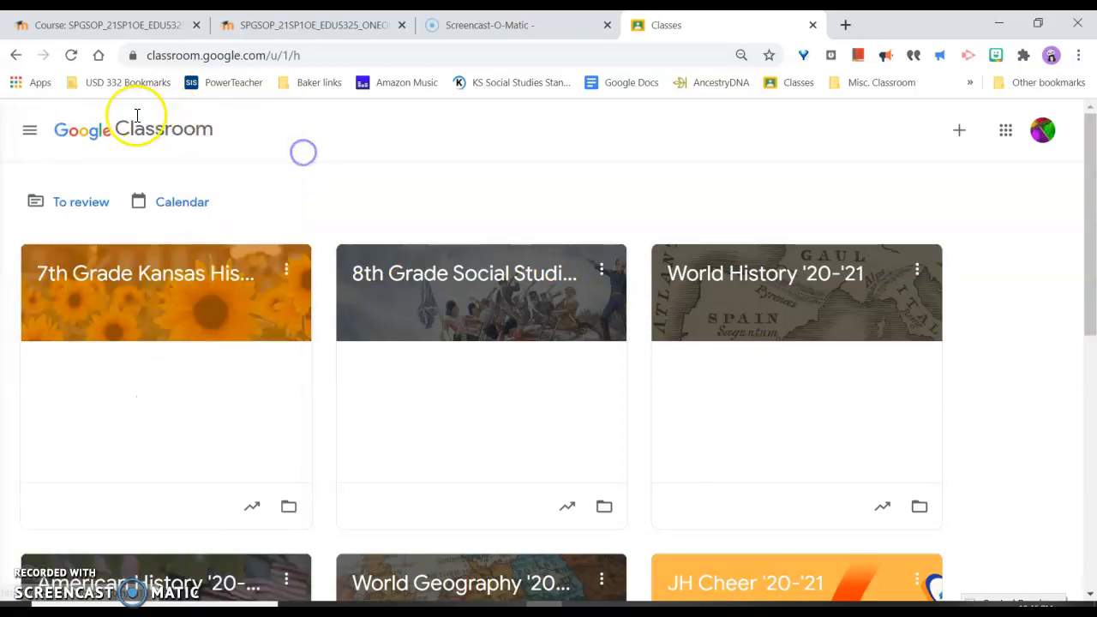
Step: Look through the archived classes, and return to the Classes home page
click(21, 136)
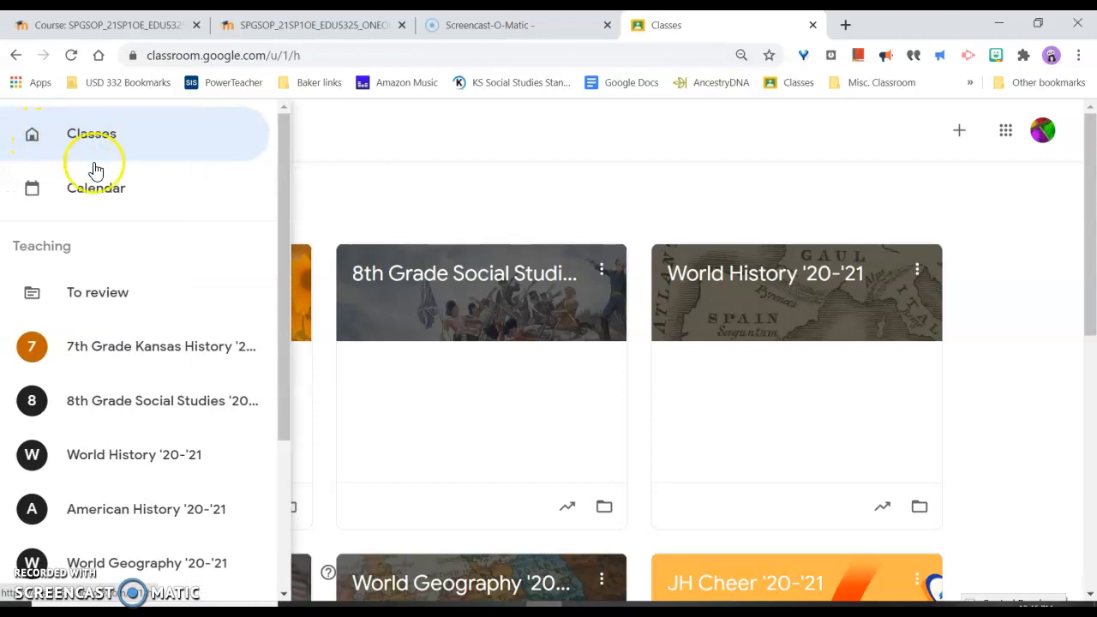
scroll(112, 223, down, 2)
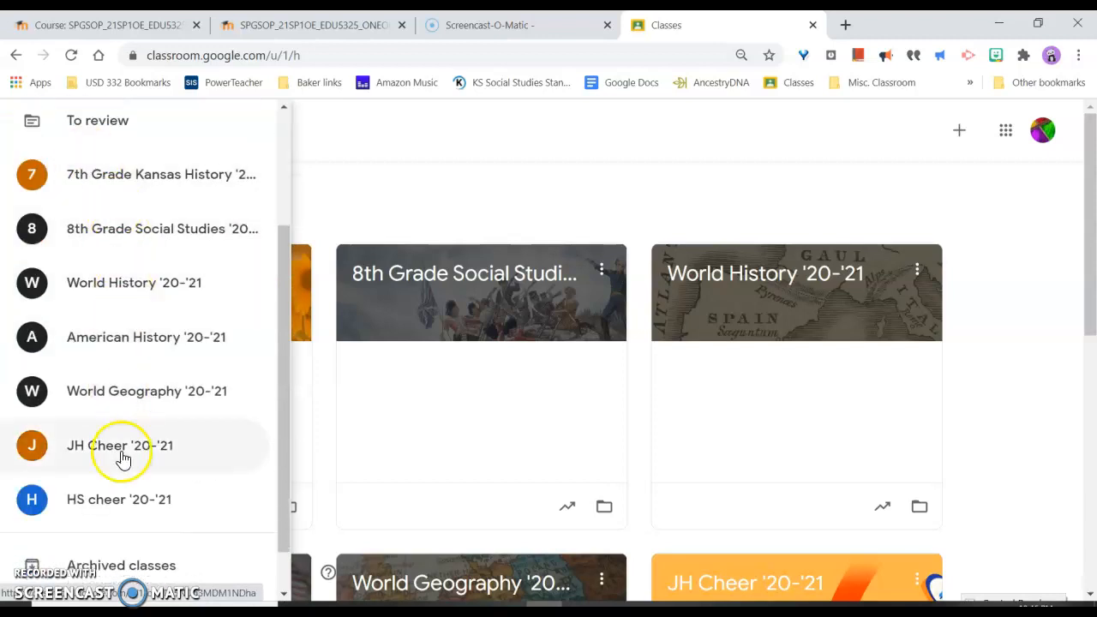
scroll(162, 334, down, 1)
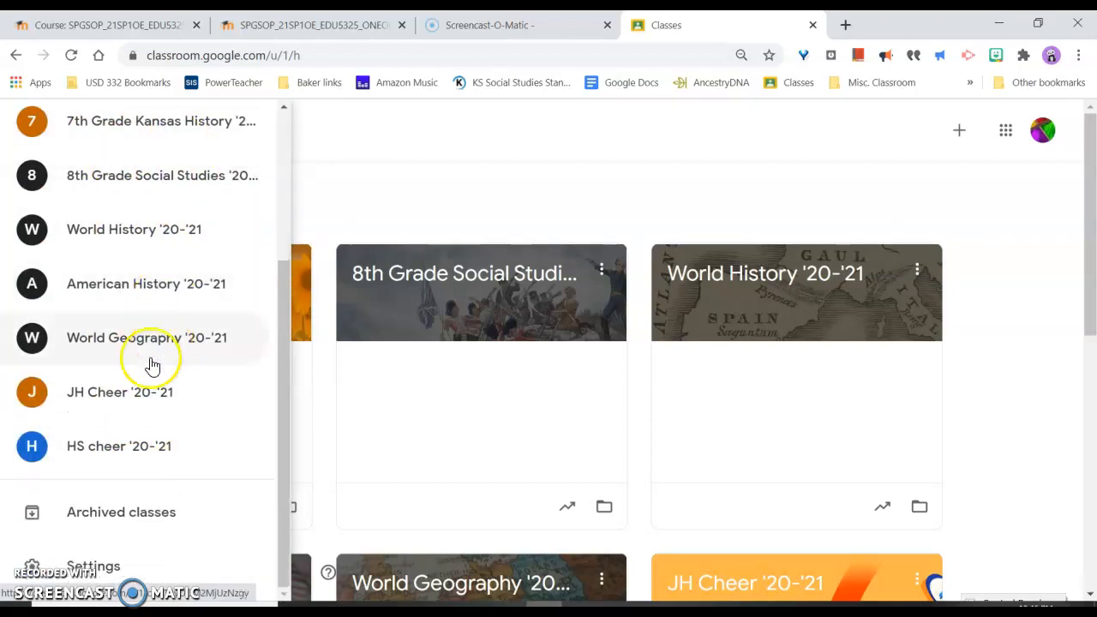
click(150, 527)
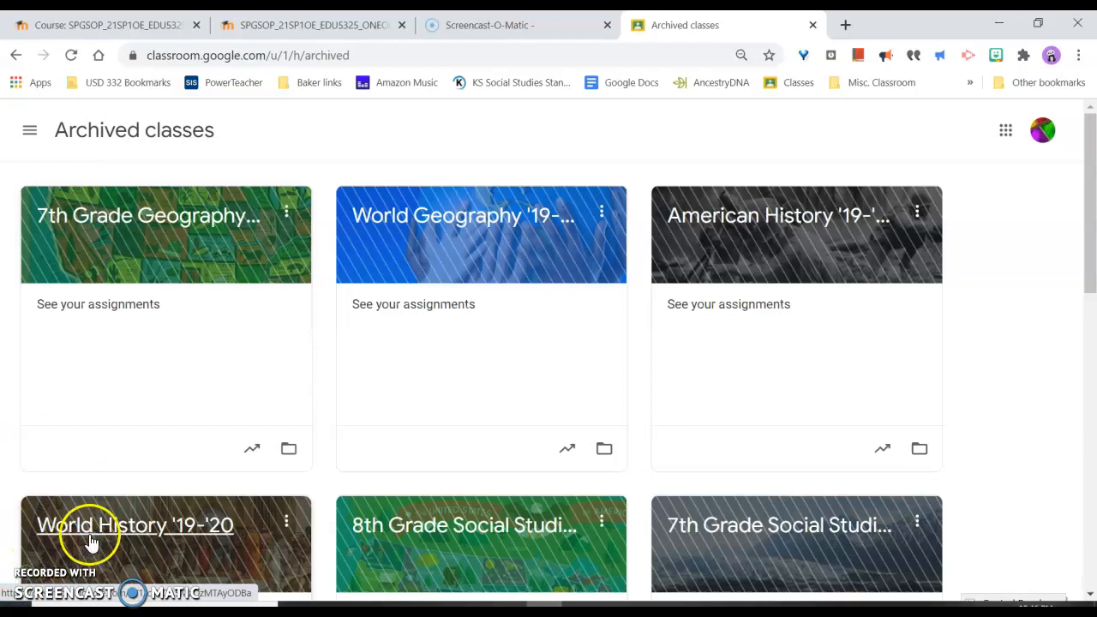
scroll(1027, 368, down, 1)
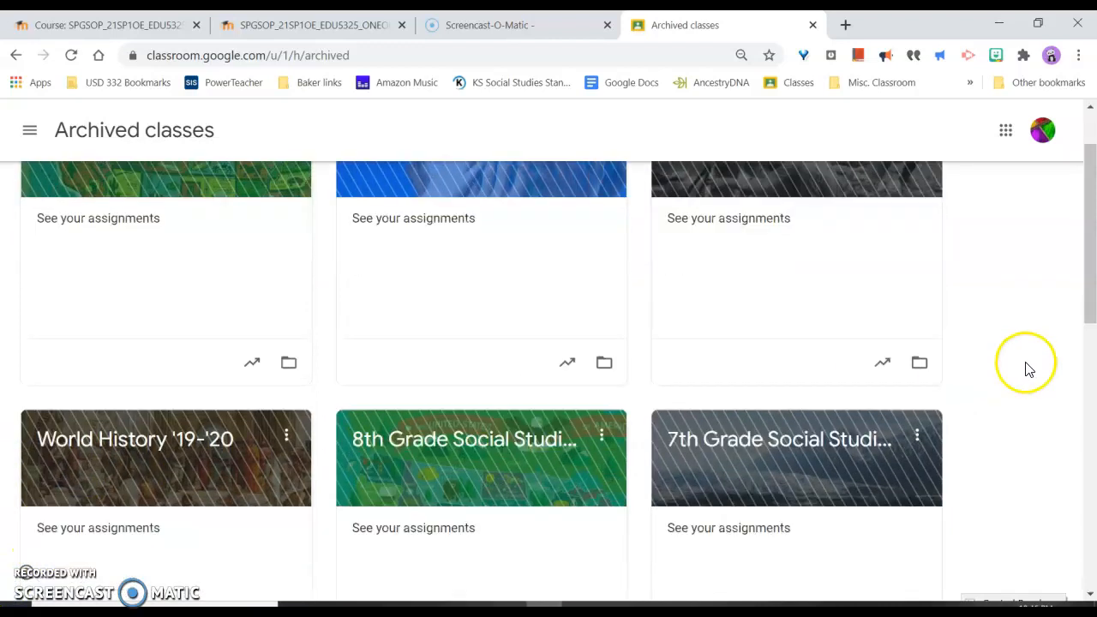
scroll(1028, 368, down, 1)
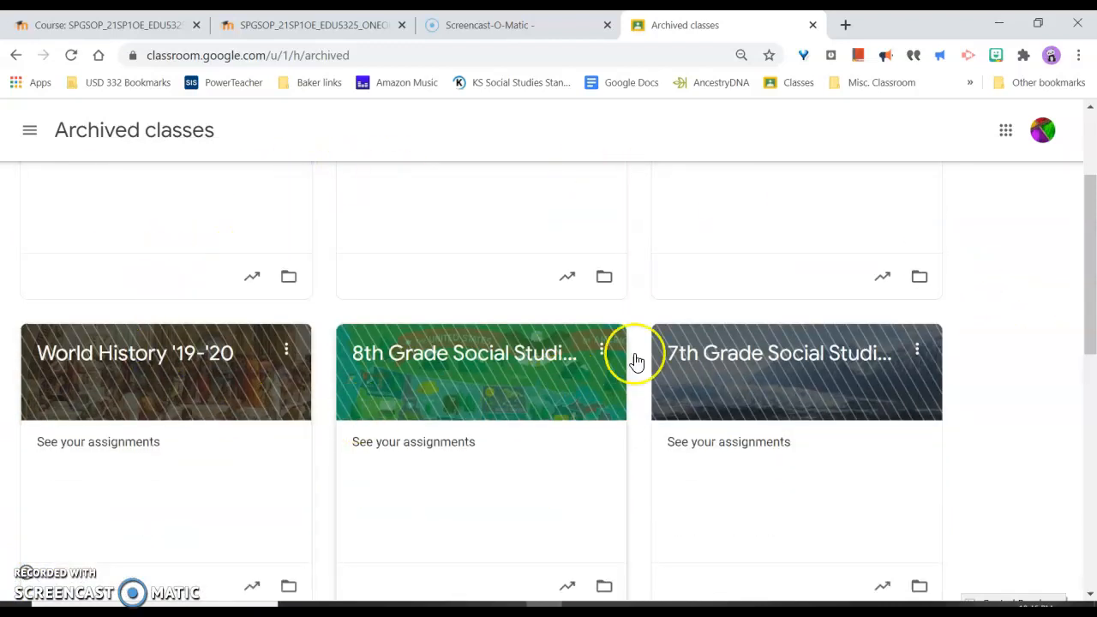
scroll(823, 411, down, 2)
scroll(730, 368, down, 2)
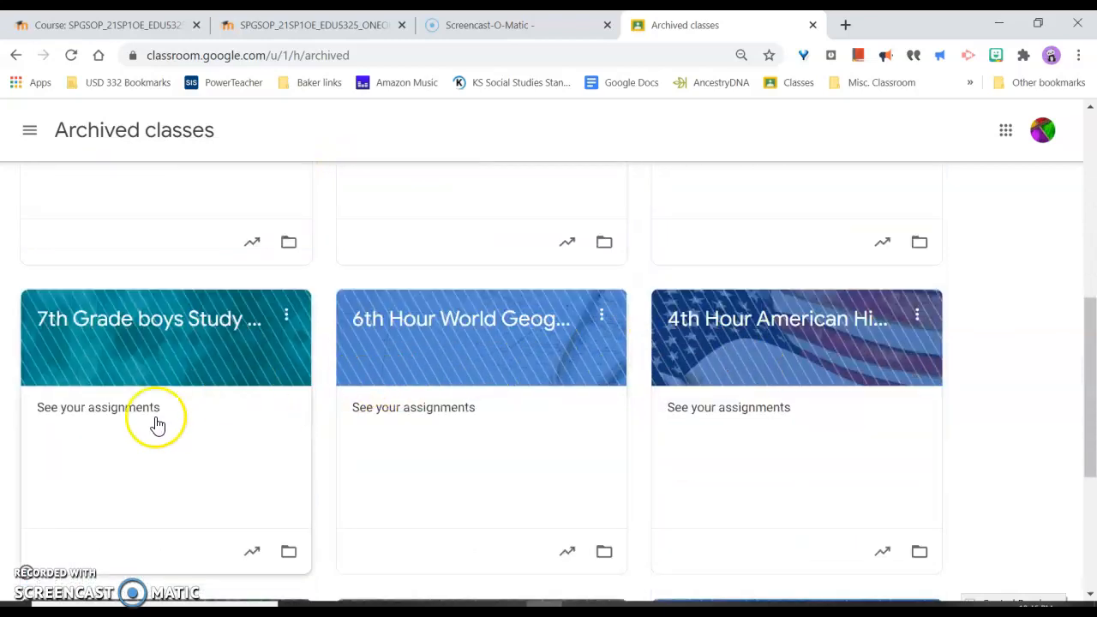
scroll(154, 424, down, 3)
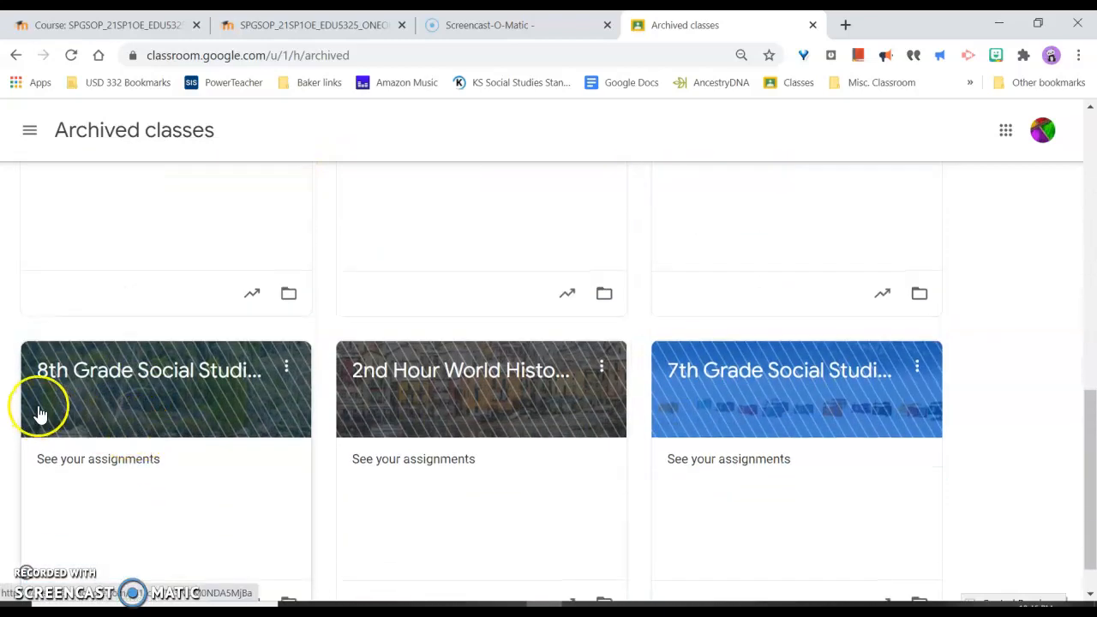
scroll(39, 414, up, 5)
click(28, 131)
click(79, 137)
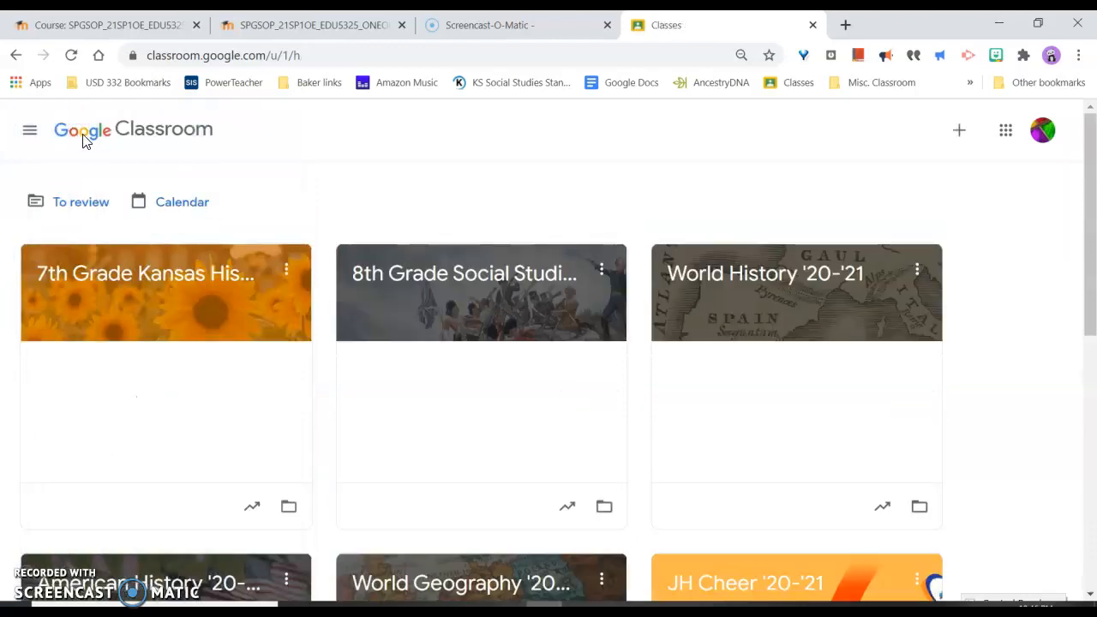
Step: Check the options of the 7th Grade Kansas History class, including Archive, and where archived classes are kept
click(286, 276)
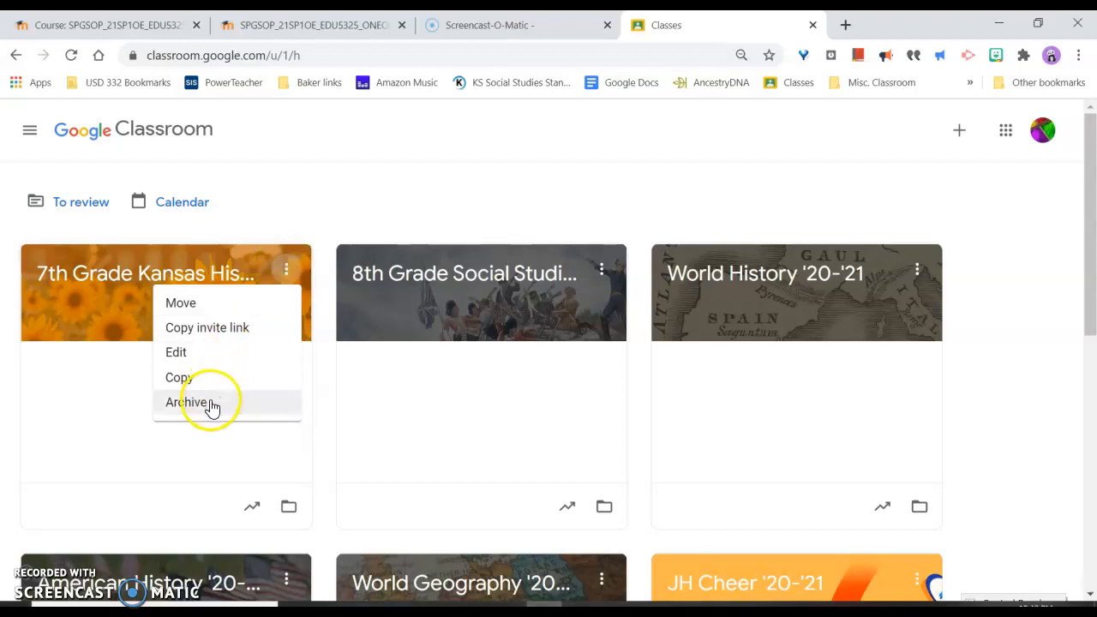
click(22, 129)
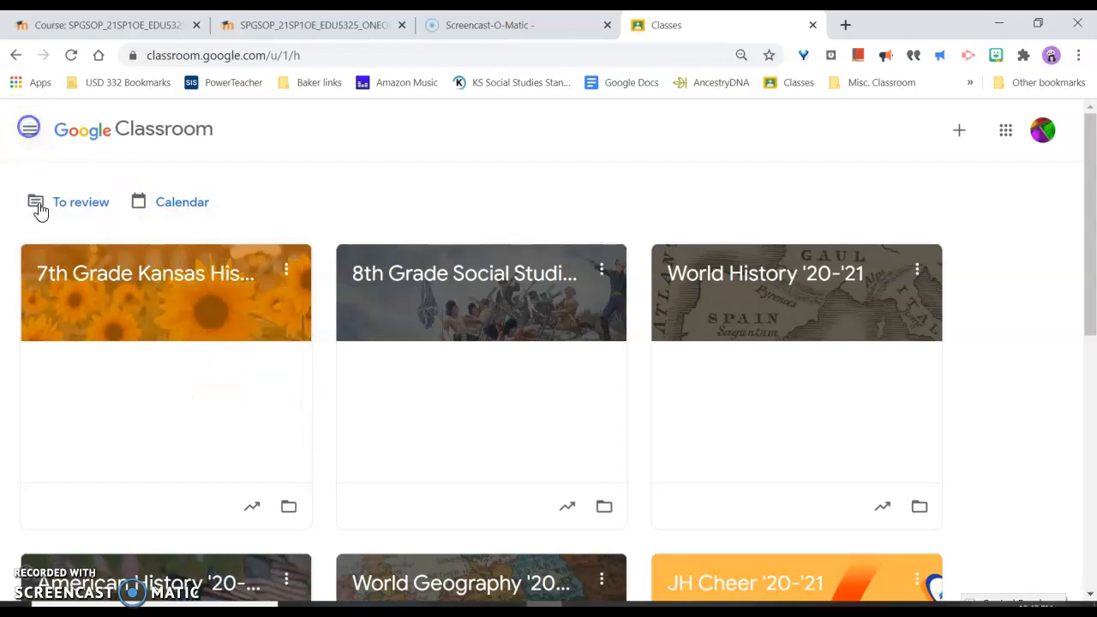
click(29, 130)
scroll(85, 506, down, 3)
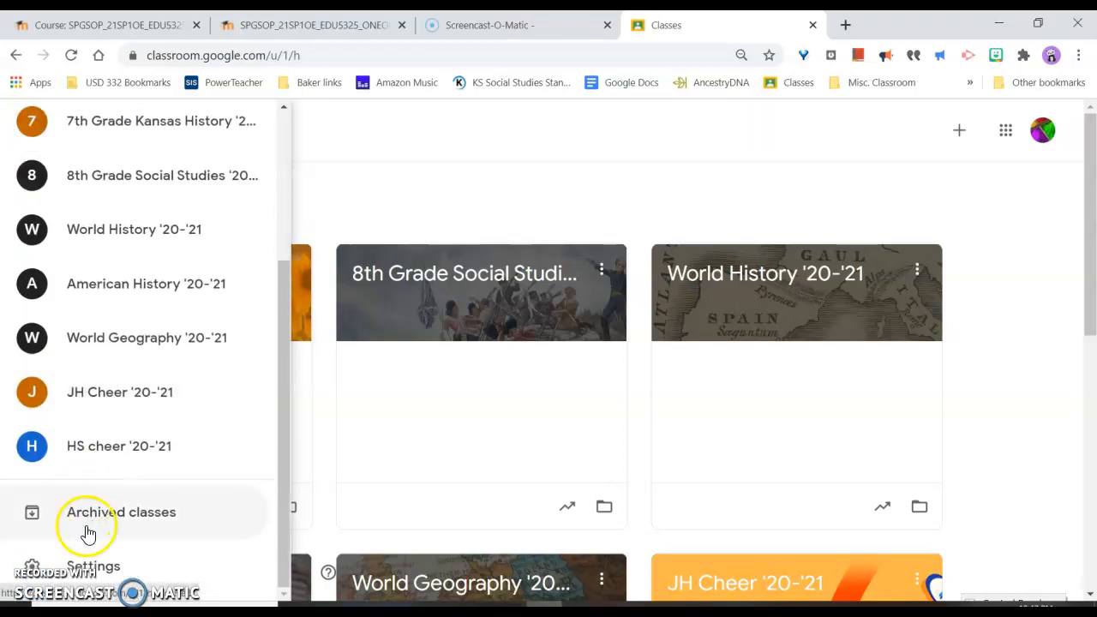
scroll(90, 525, up, 4)
click(115, 134)
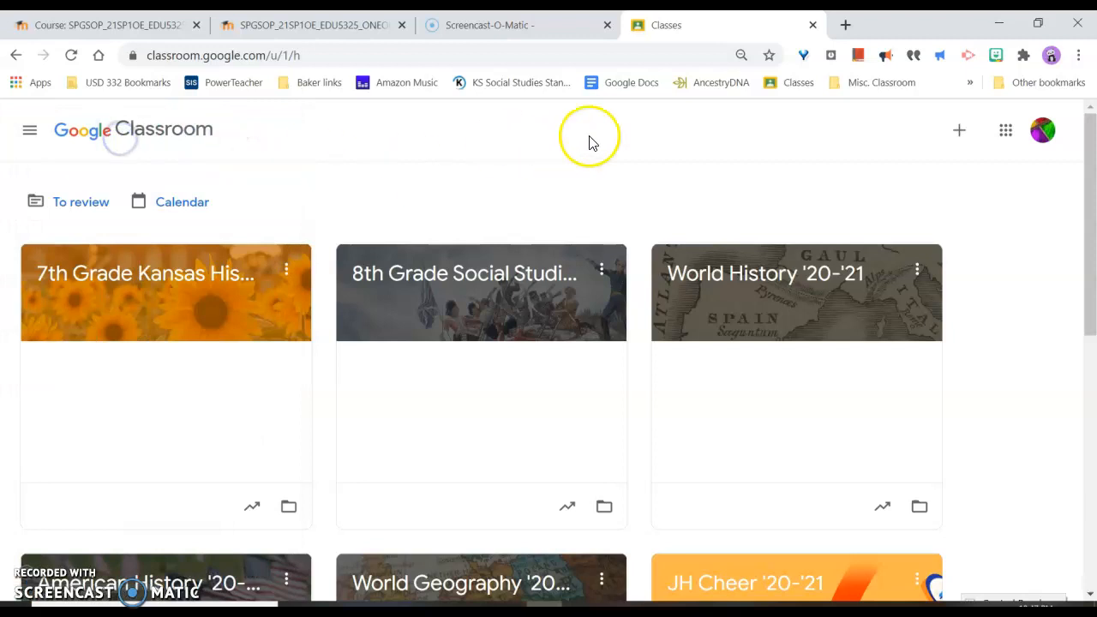
Step: Start creating a new class and name it American History '21-'22
click(954, 130)
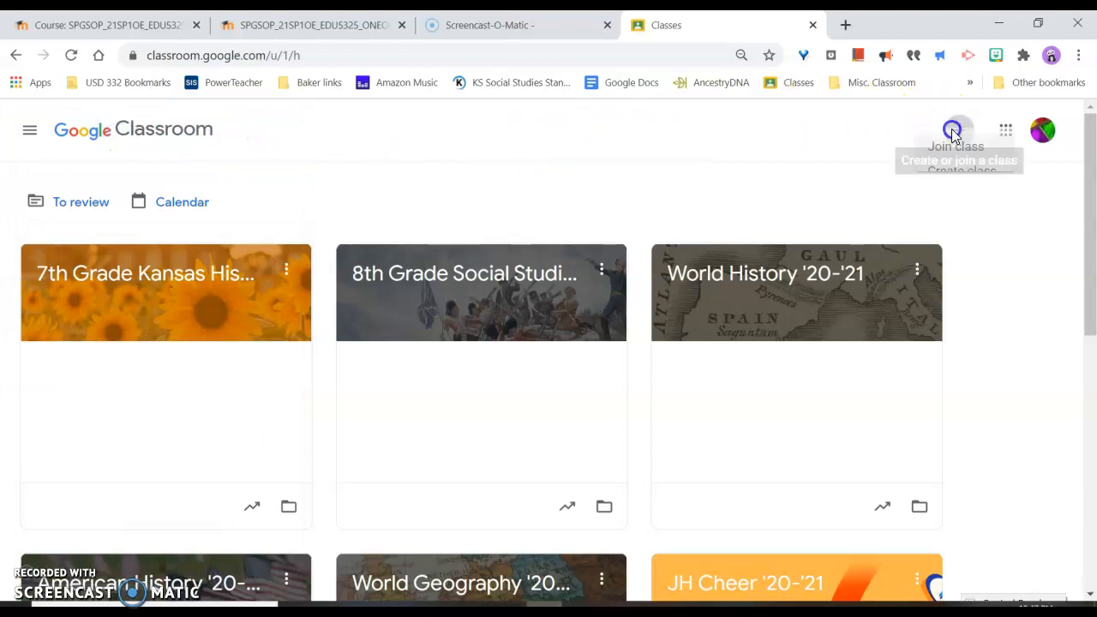
click(942, 168)
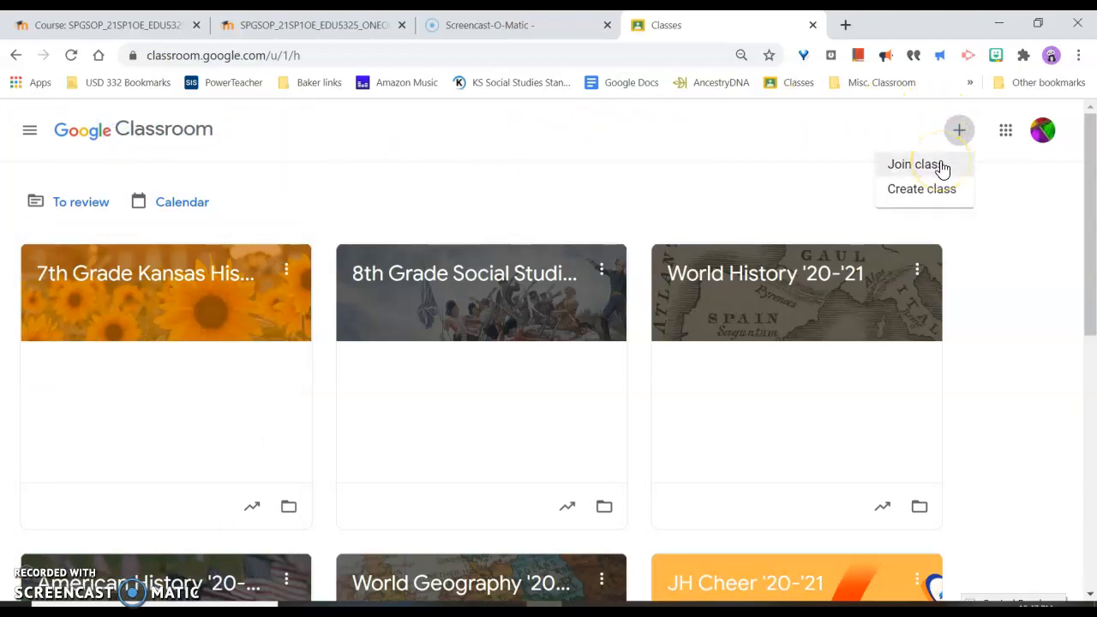
click(943, 197)
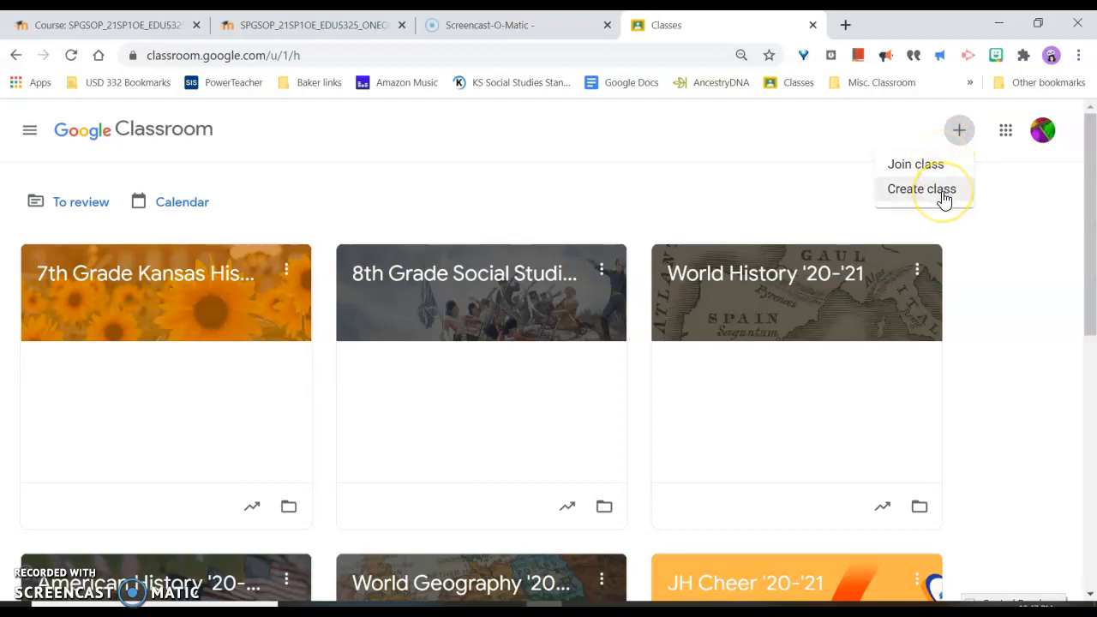
click(944, 196)
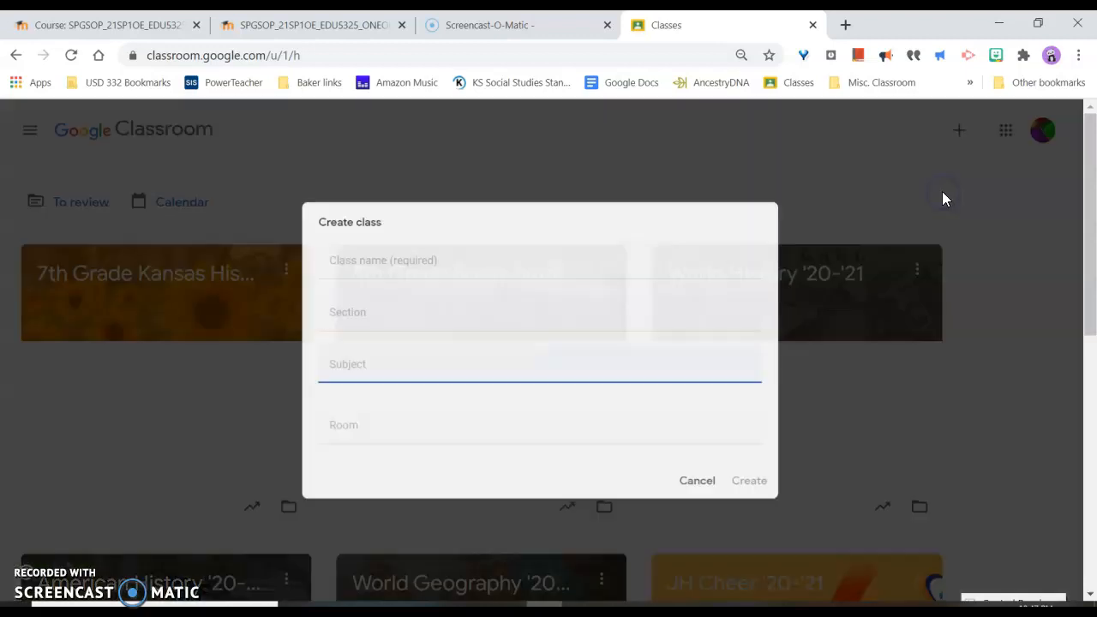
click(593, 233)
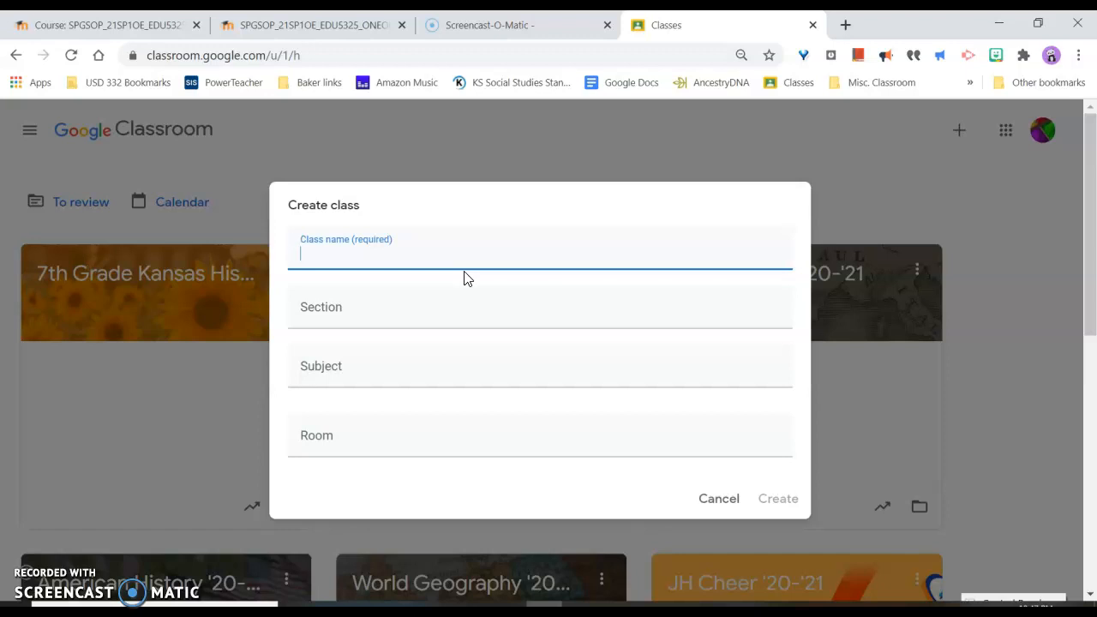
text(America)
text(n Hiosty)
text(tyr)
key(BackSpace)
key(BackSpace)
key(BackSpace)
text(tory)
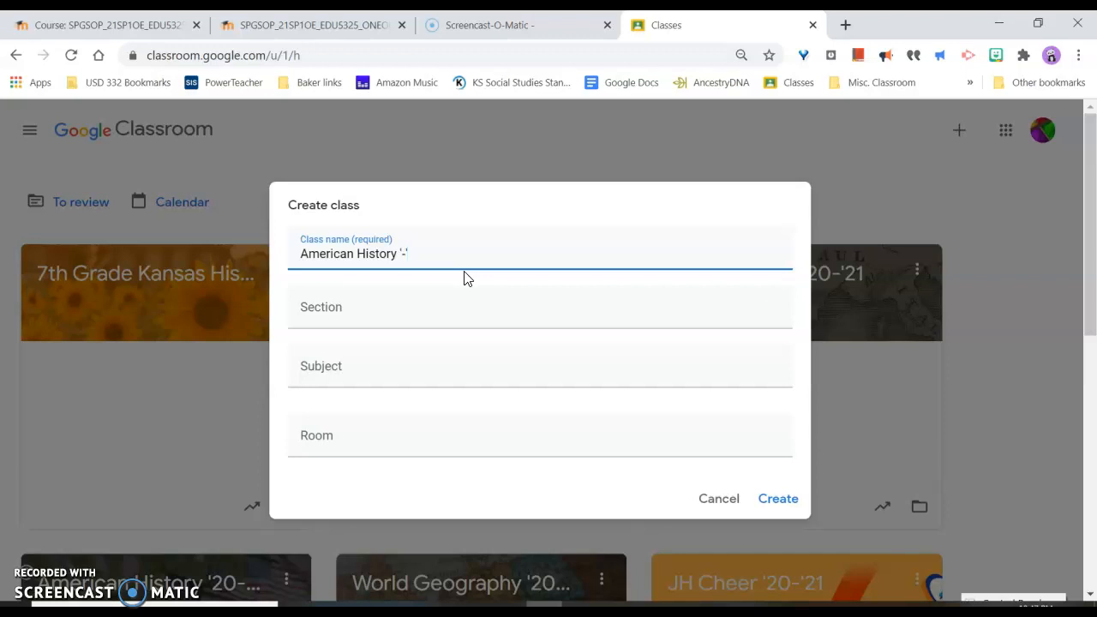
key(Num_Lock)
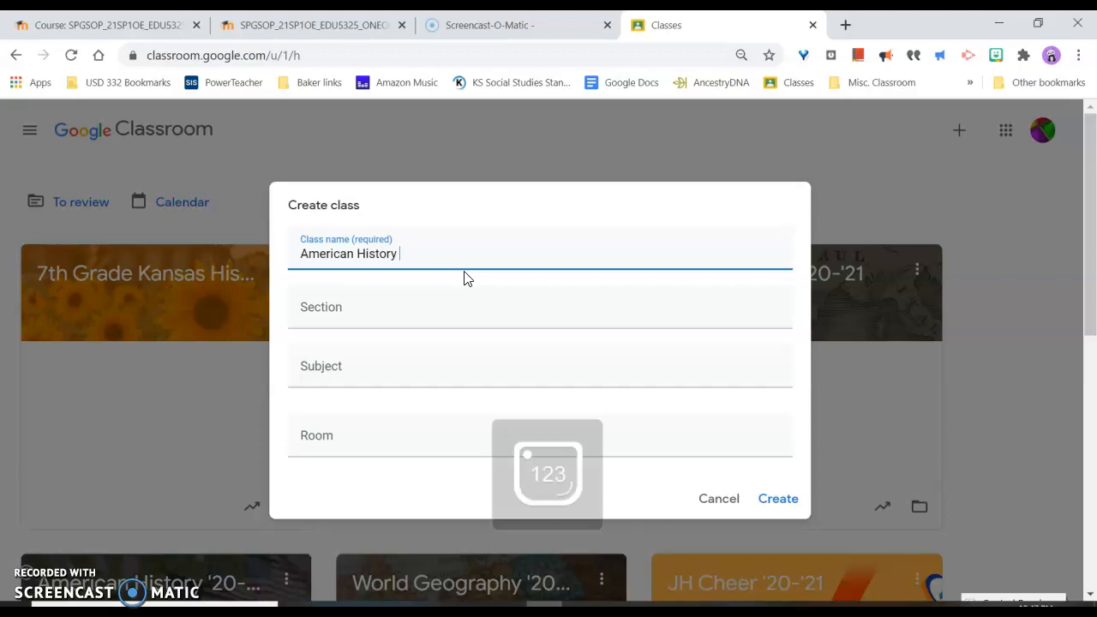
text(-'22)
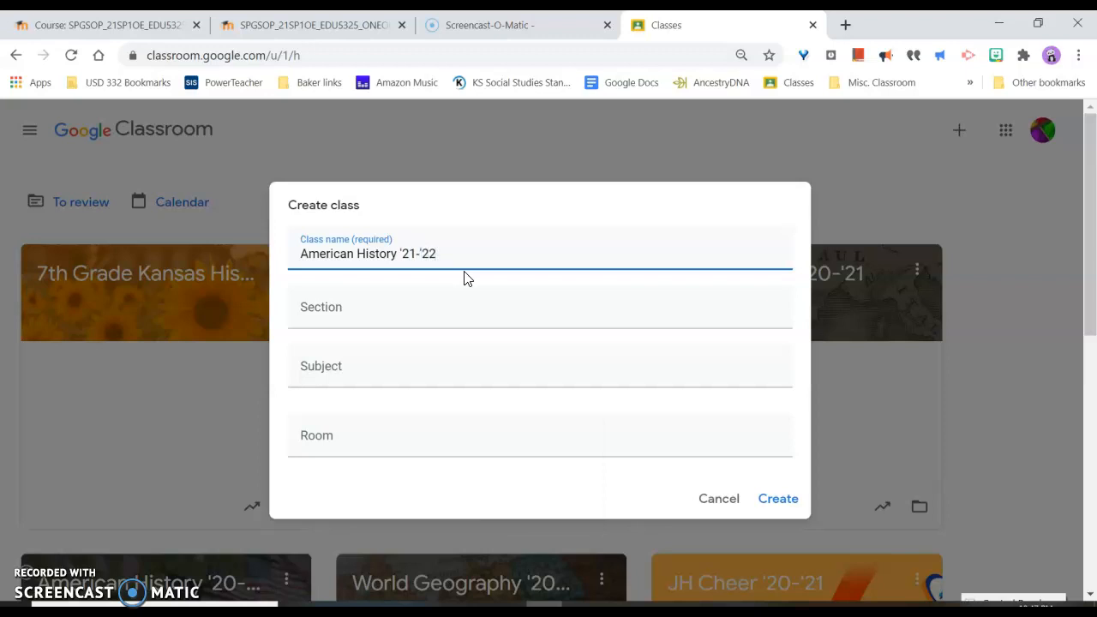
Step: Leave the section, subject and room blank and create the American History '21-'22 class
click(421, 302)
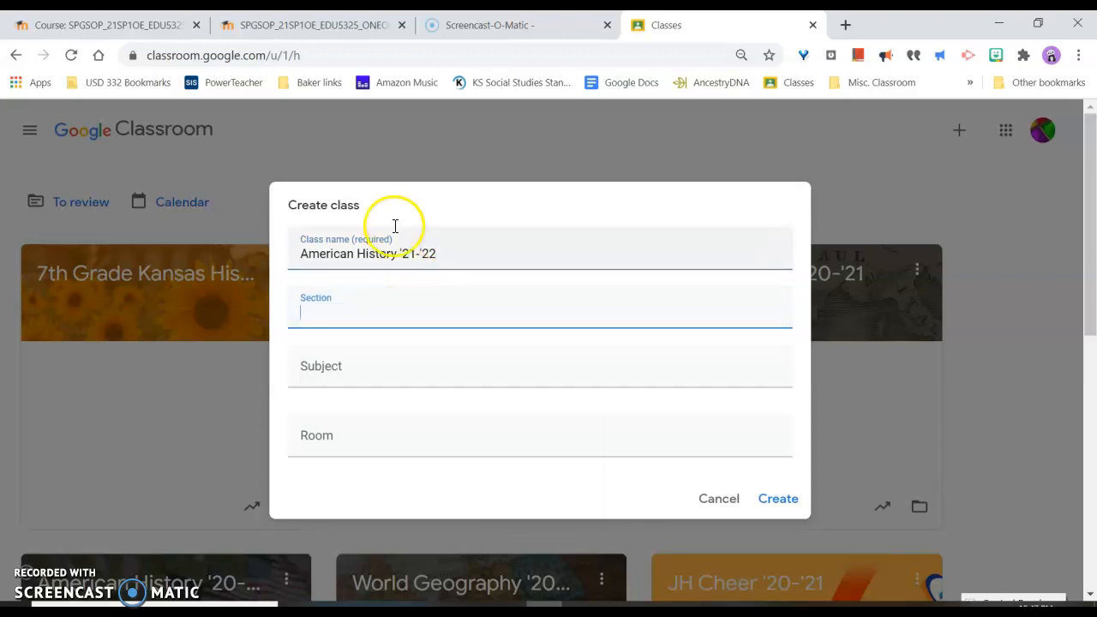
click(410, 301)
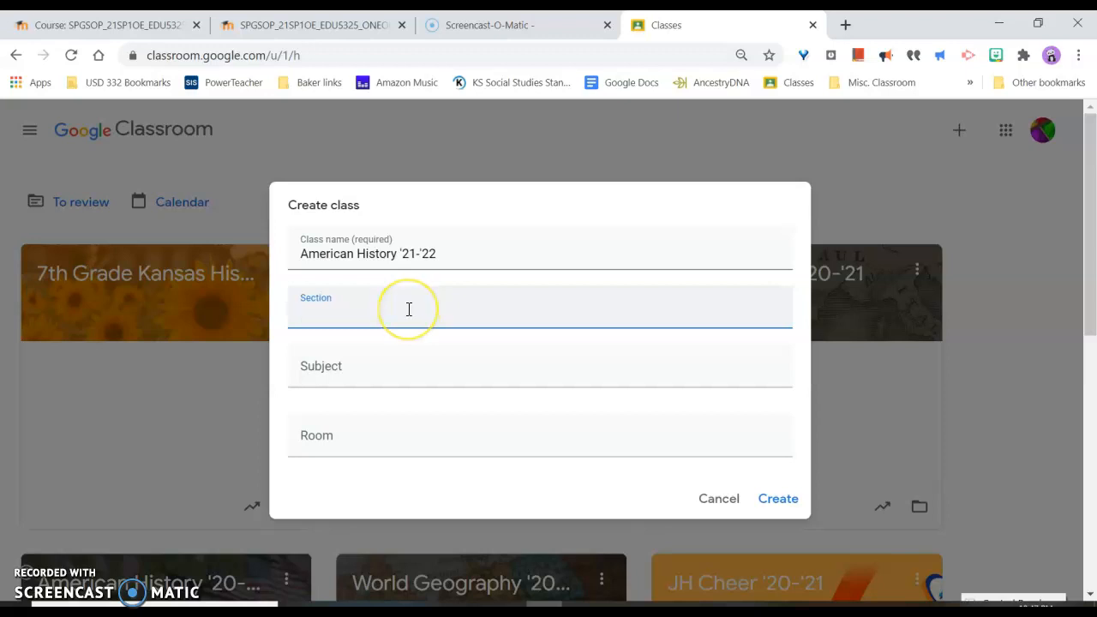
click(518, 278)
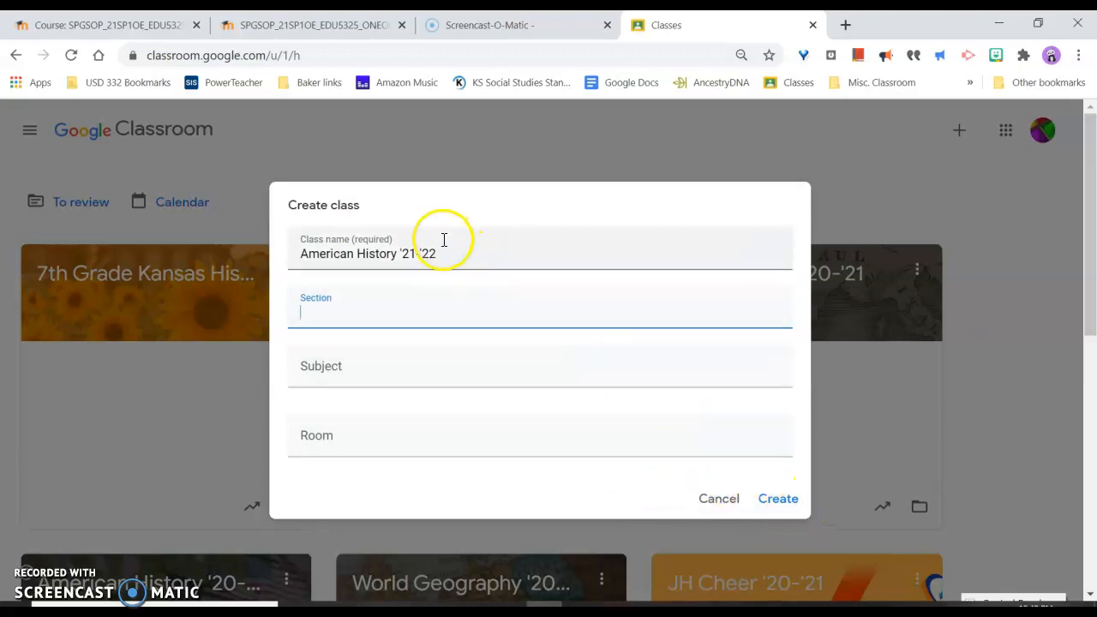
click(787, 502)
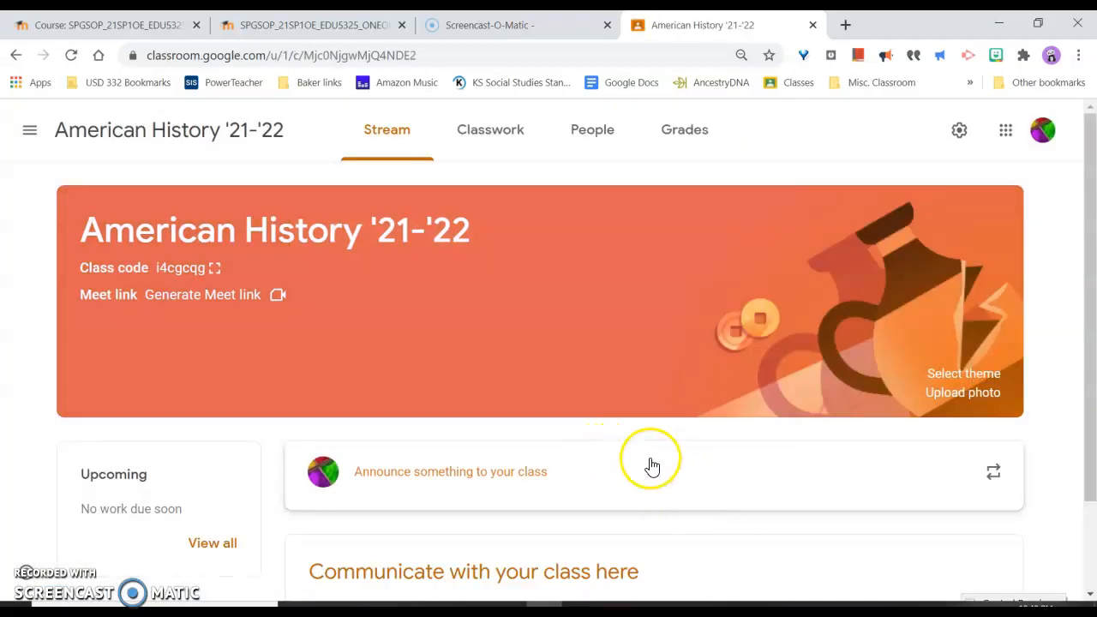
Step: Add a topic named WWI to the classwork of the American History '21-'22 class
scroll(391, 445, down, 1)
scroll(388, 447, down, 1)
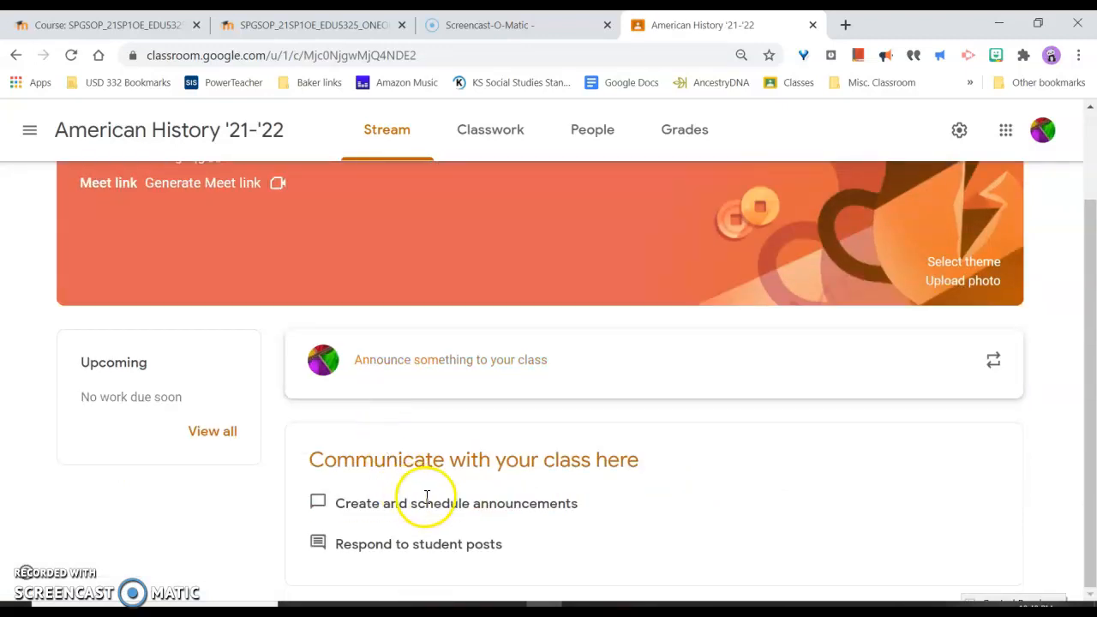
scroll(441, 489, up, 2)
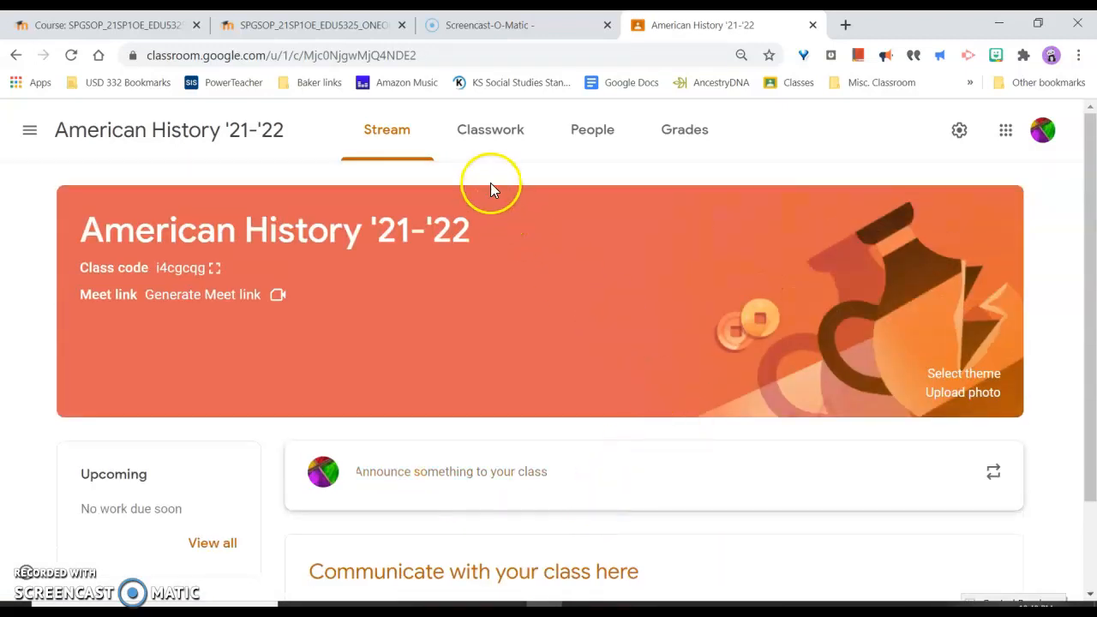
click(497, 139)
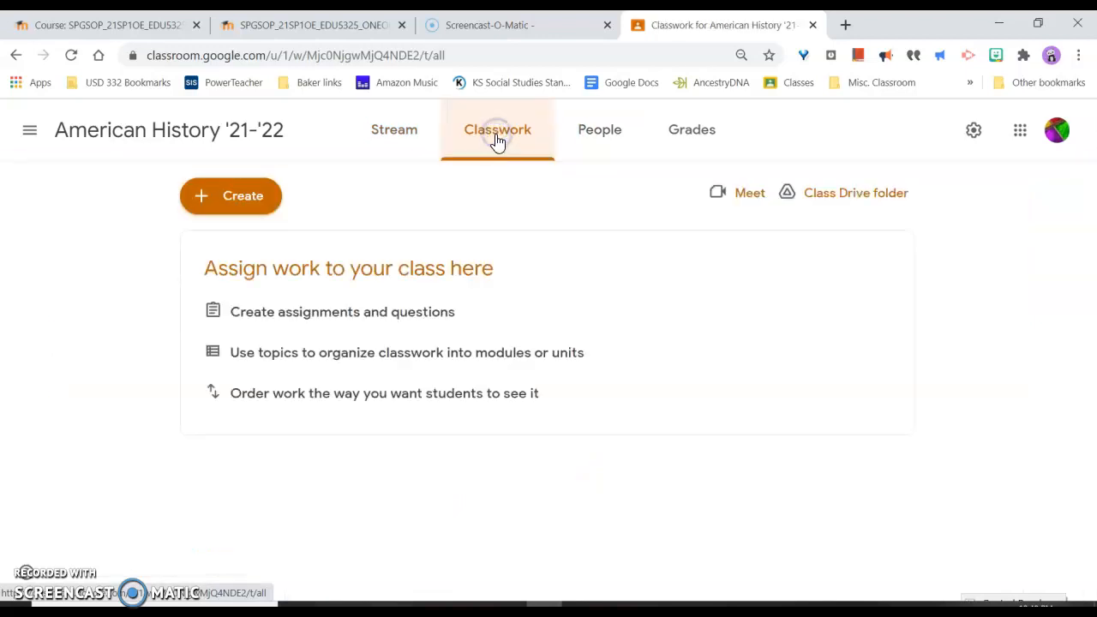
click(257, 193)
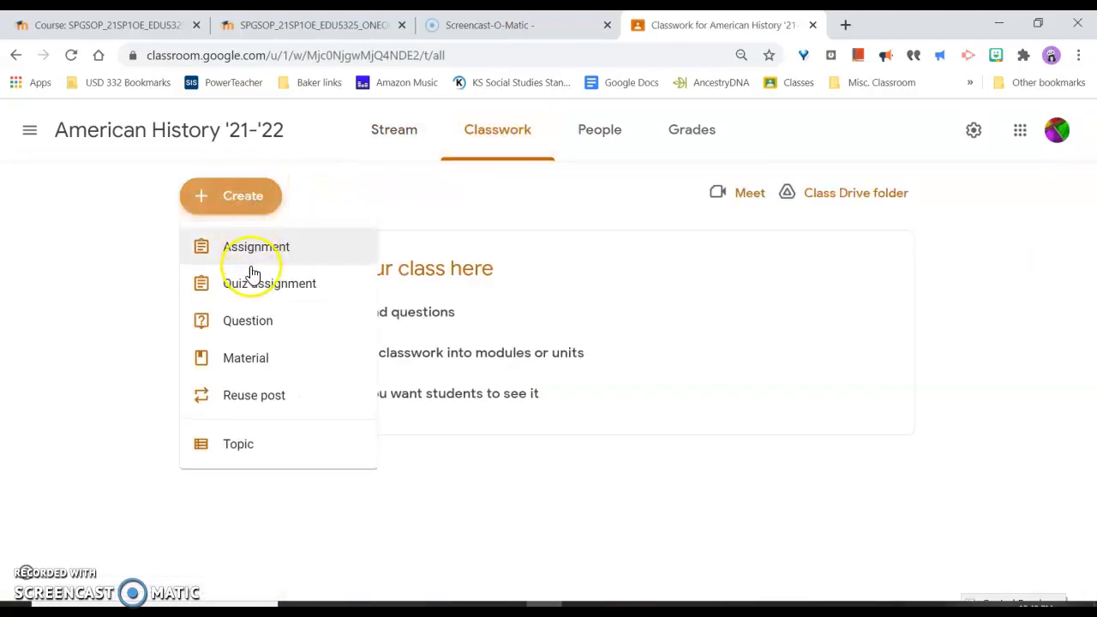
click(269, 452)
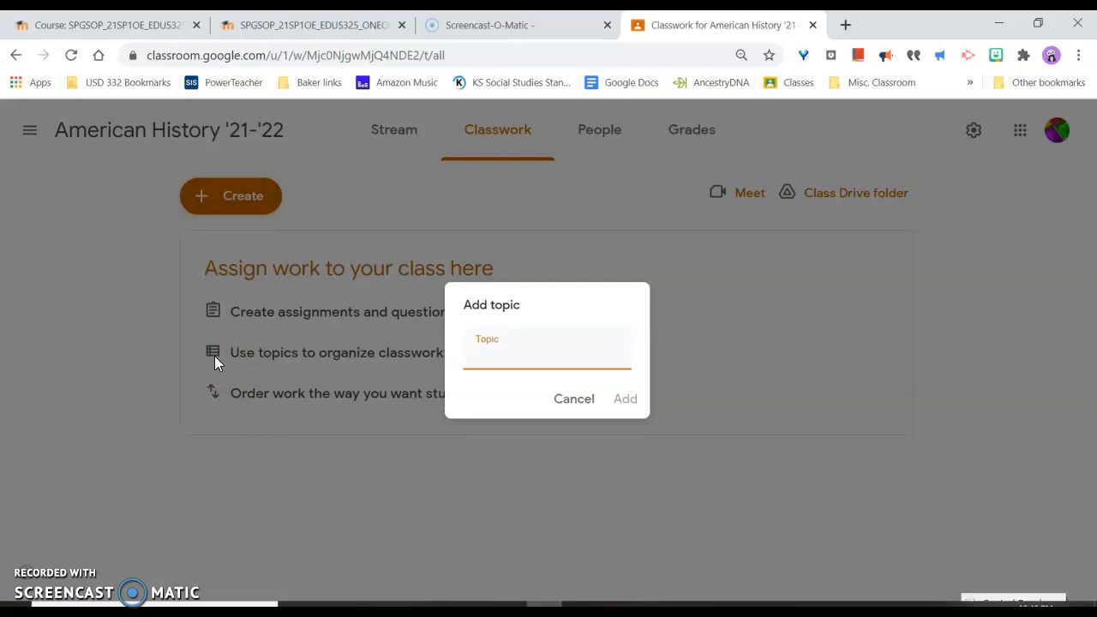
text(Worl)
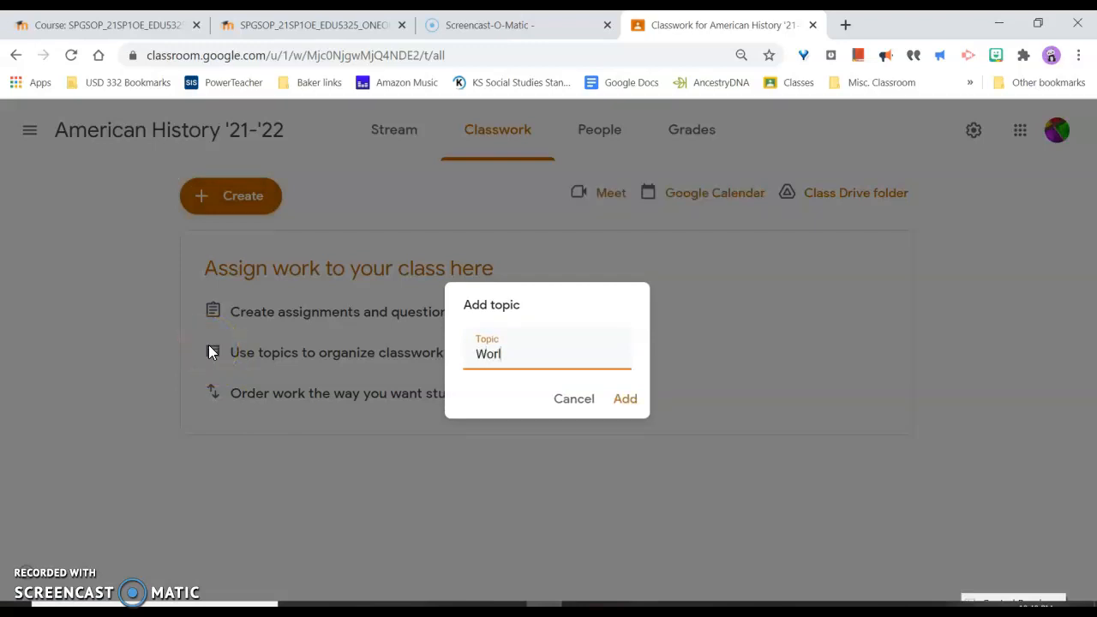
text(W)
click(624, 400)
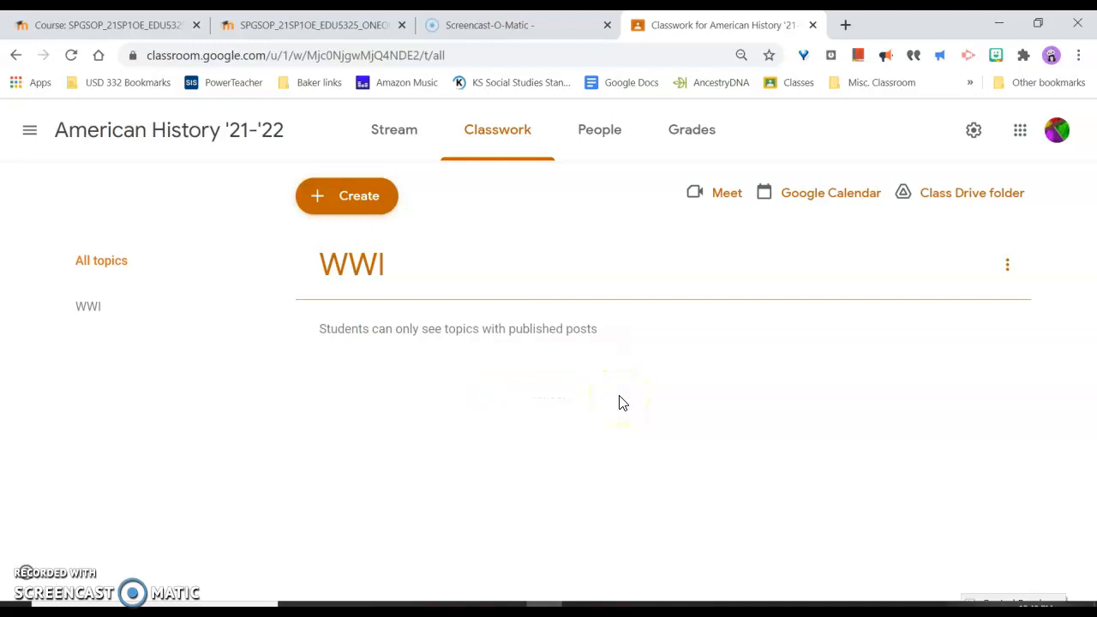
Step: Add a second classwork topic named Roaring 20s
click(326, 212)
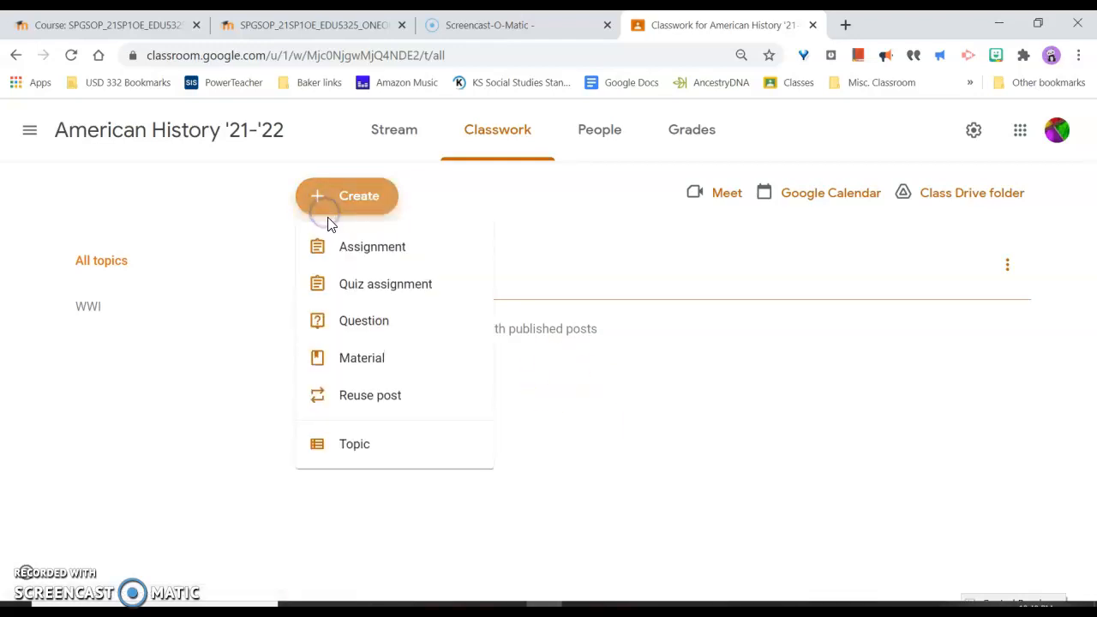
click(379, 451)
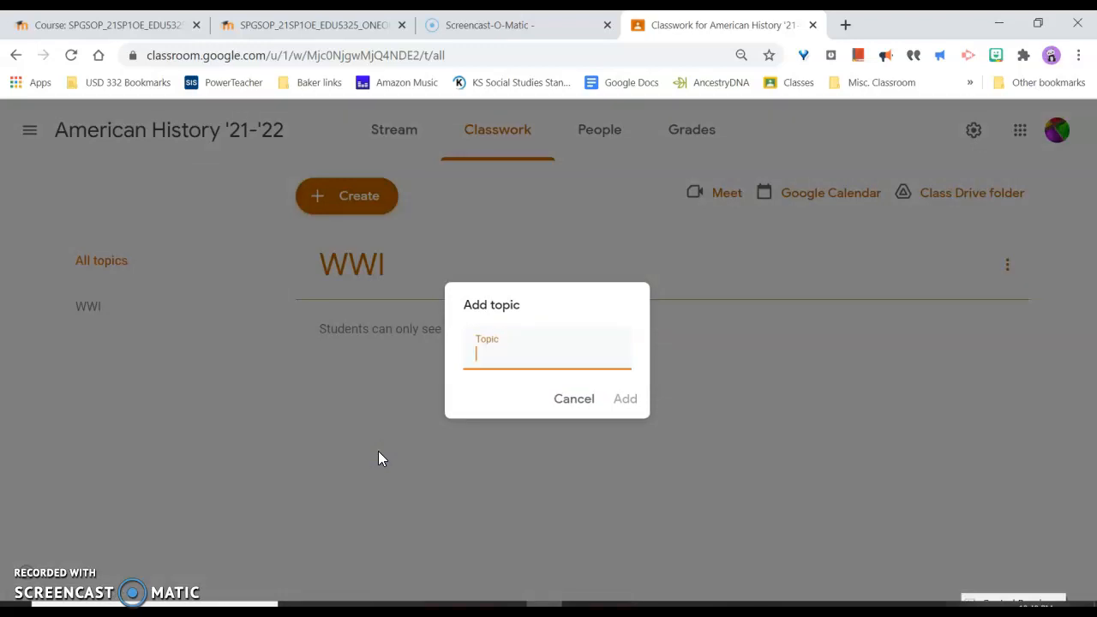
key(BackSpace)
key(BackSpace)
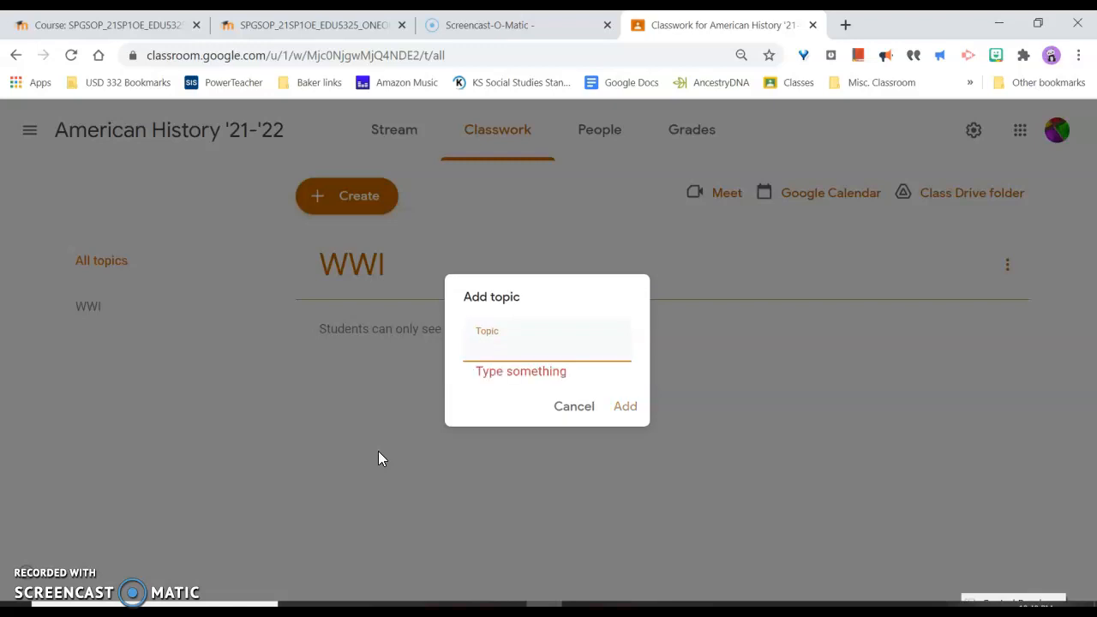
text(Roaring 20)
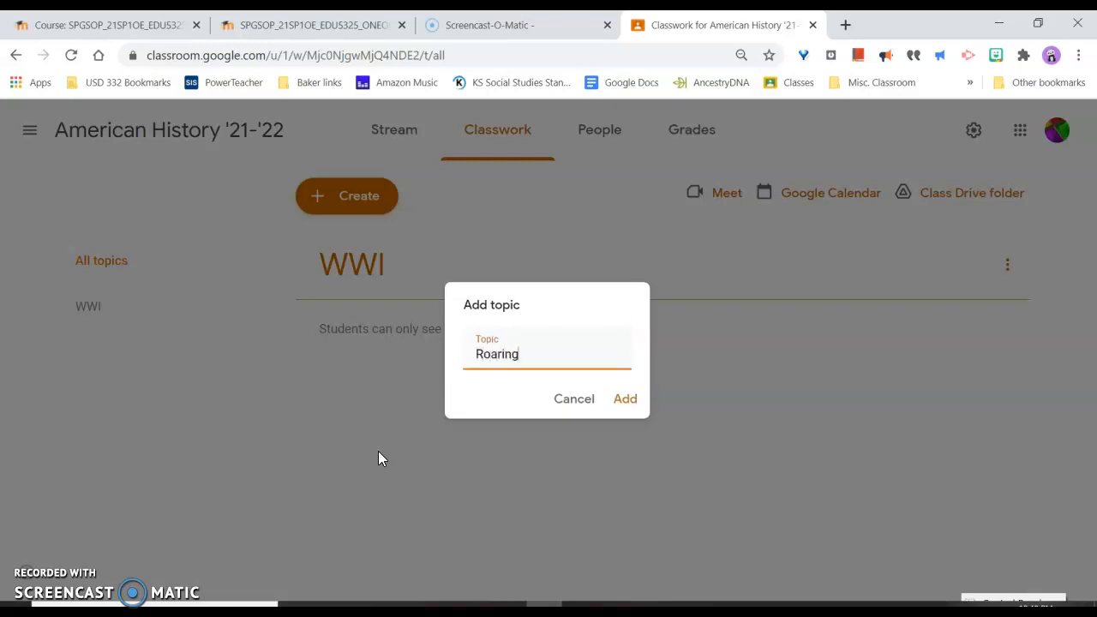
key(BackSpace)
key(BackSpace)
text(20s)
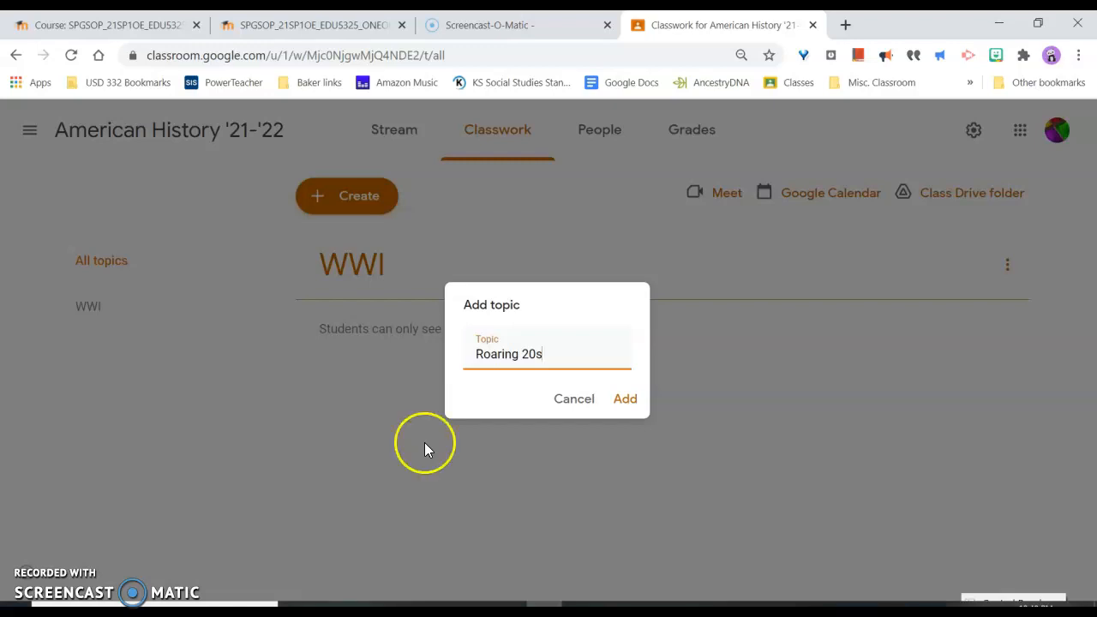
click(625, 399)
Step: Create another classwork topic named WWII
click(335, 194)
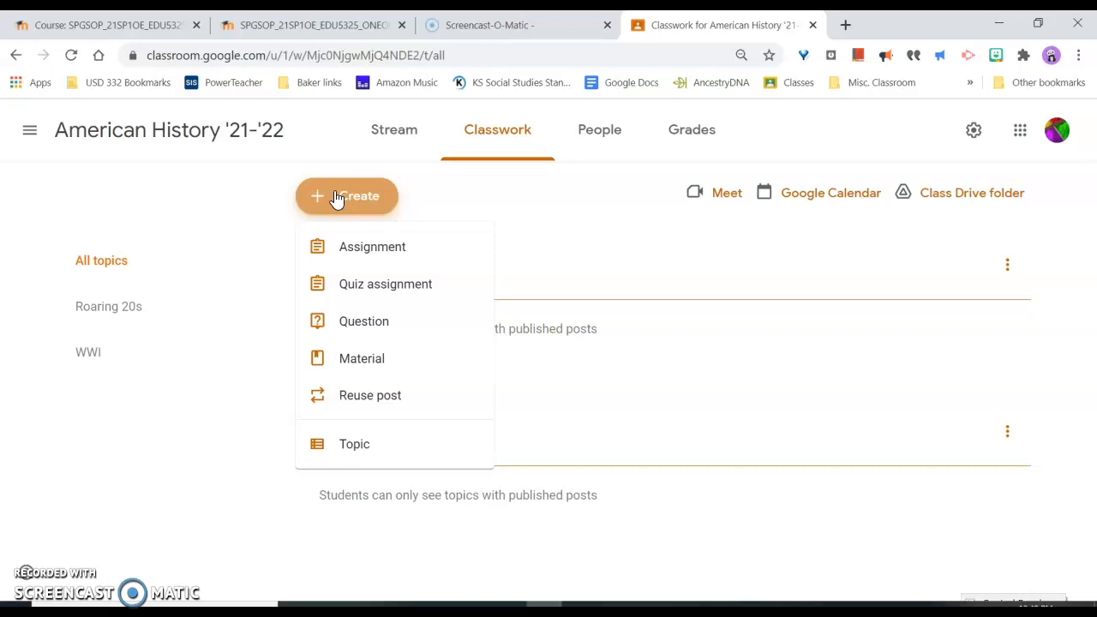
click(350, 446)
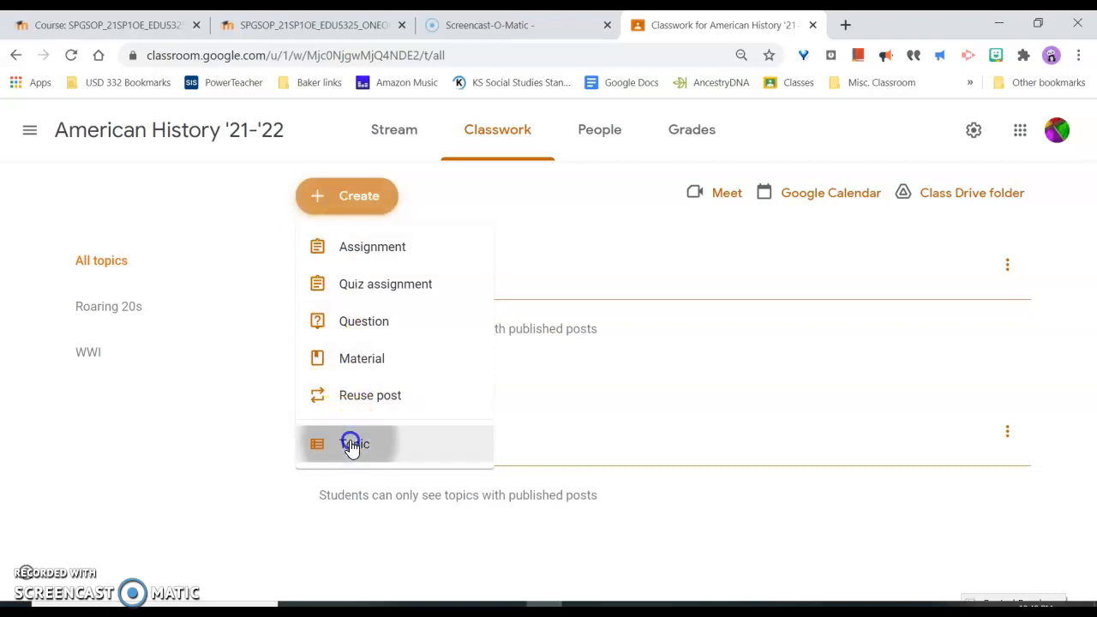
text(WWII)
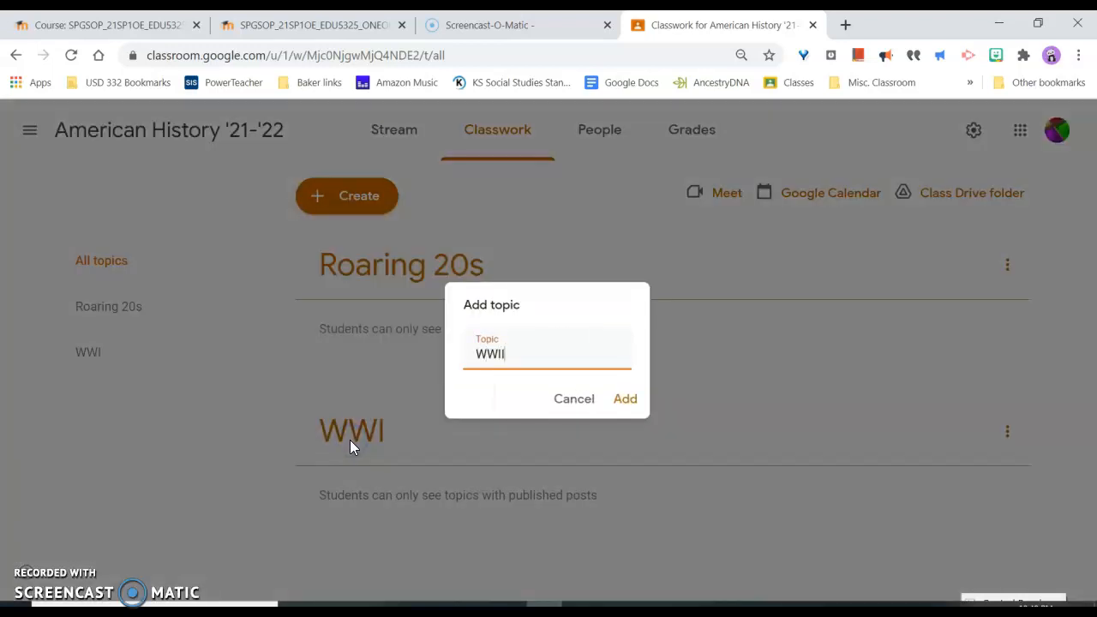
click(629, 399)
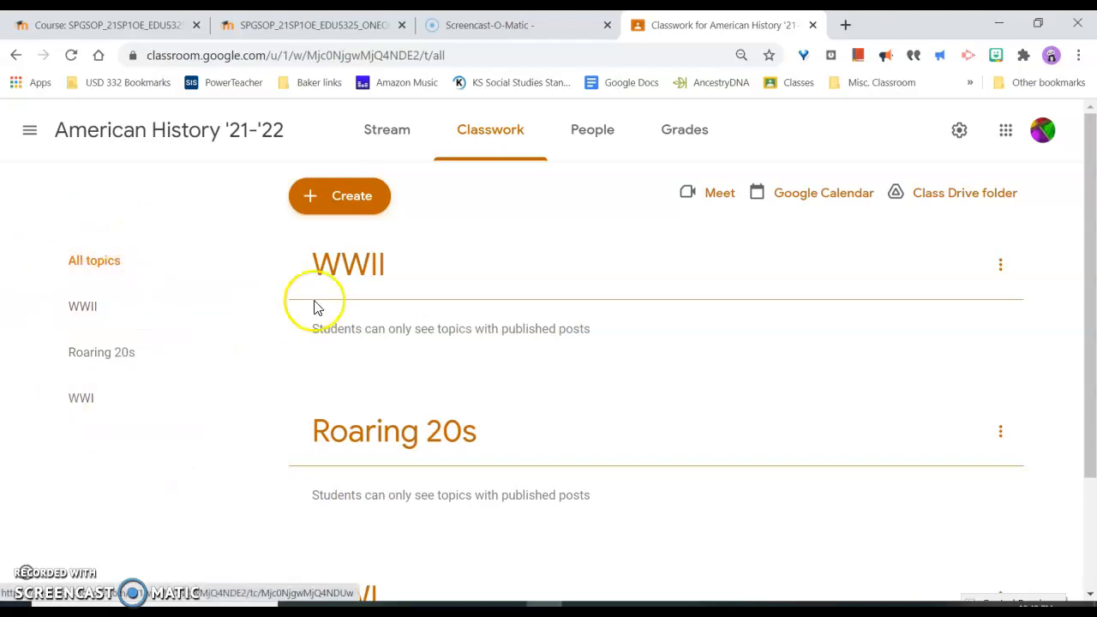
Step: Start a new class material titled "1920s powerpoint"
click(364, 197)
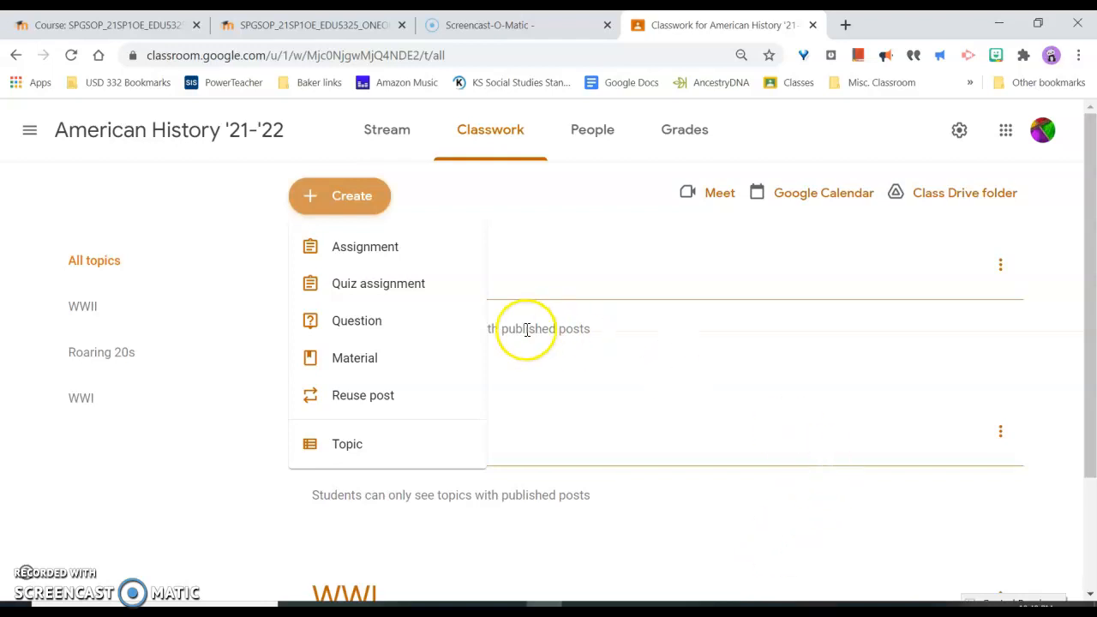
click(403, 354)
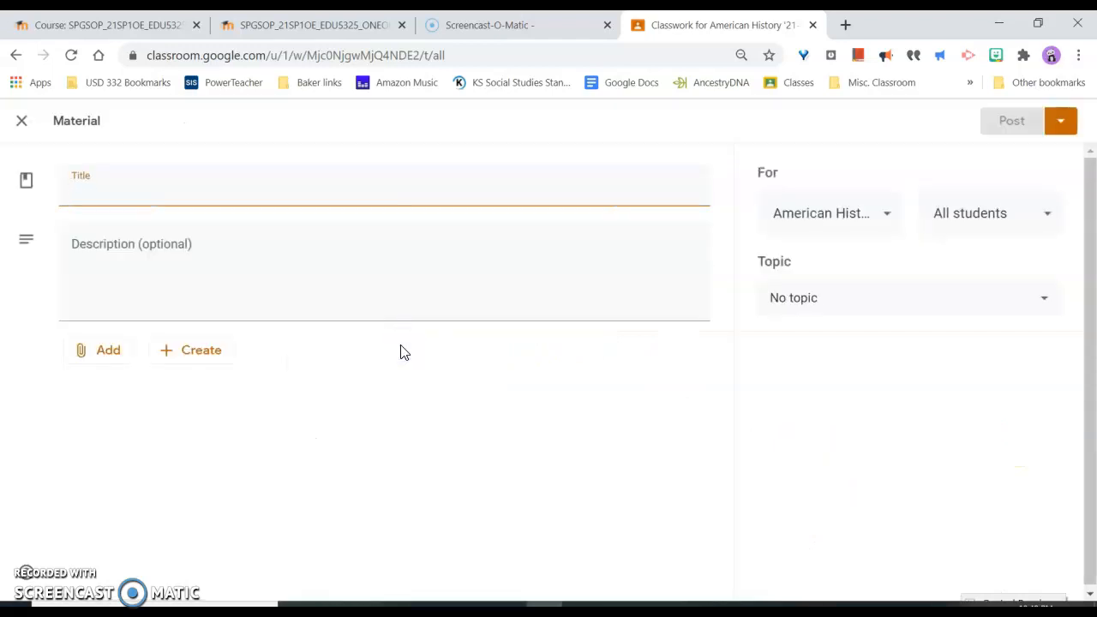
text(1920s powerpoint)
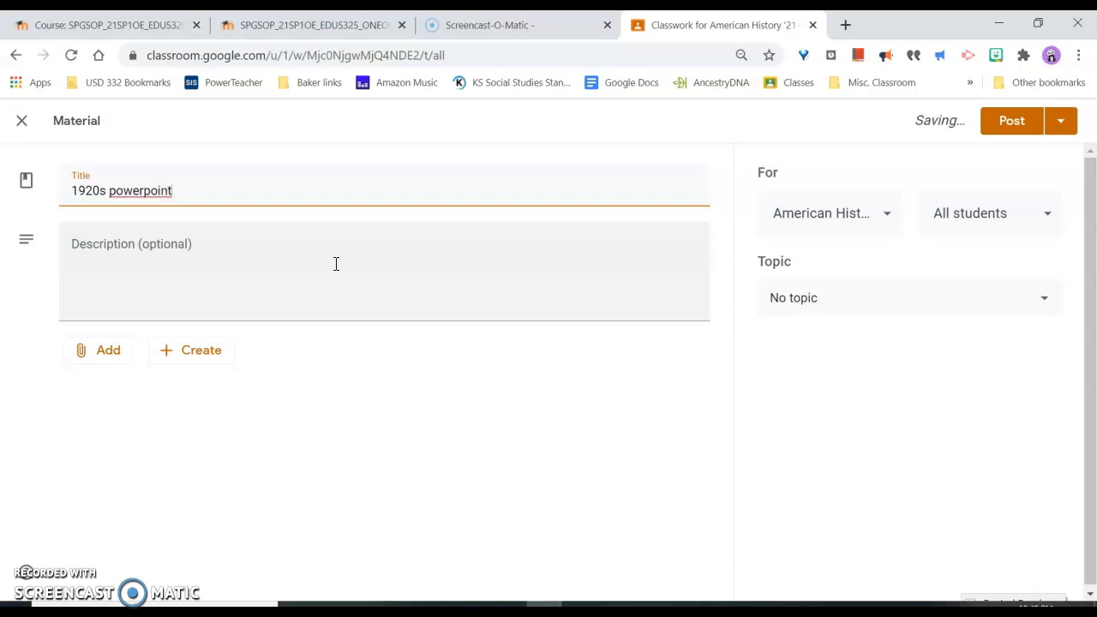
Step: Search YouTube for 1920s and attach the video "The Roaring 20's: Crash Course US History #32" to the material
click(108, 355)
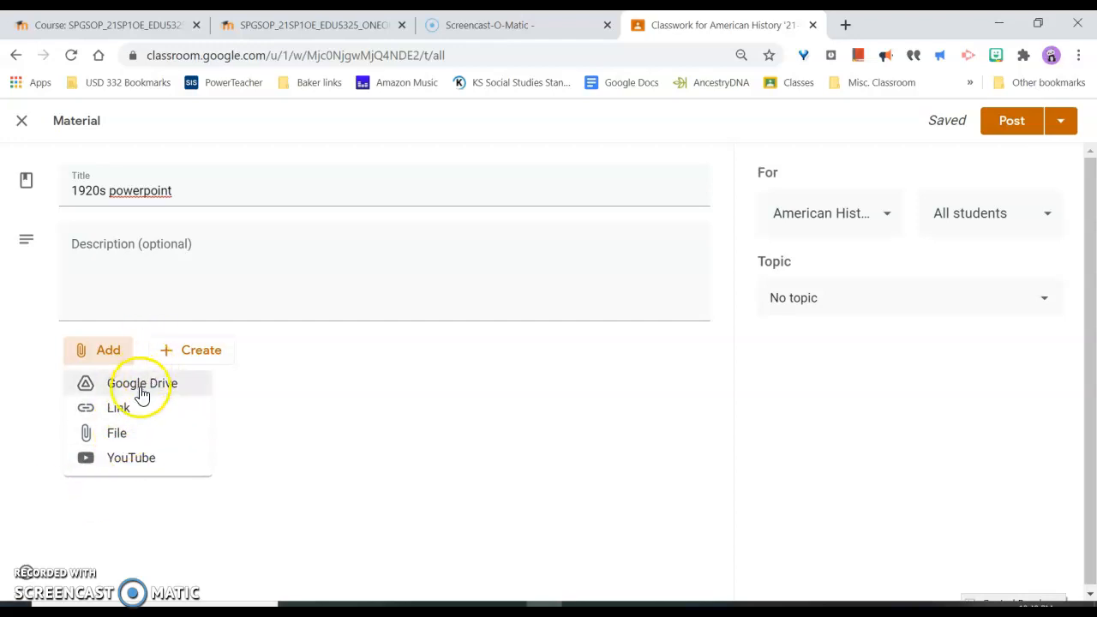
click(127, 459)
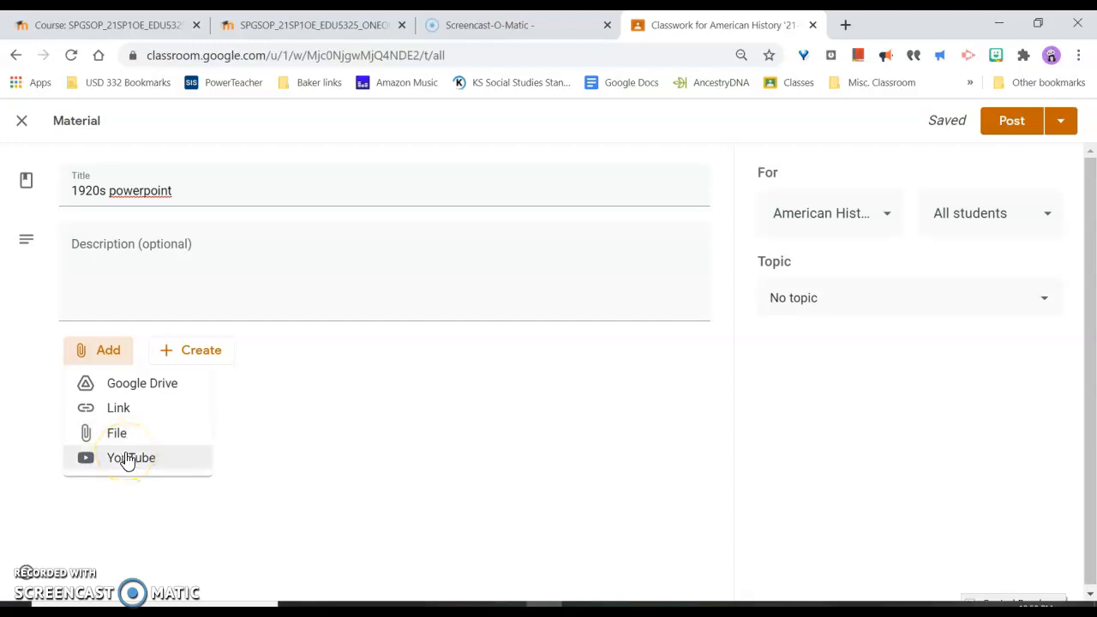
click(127, 459)
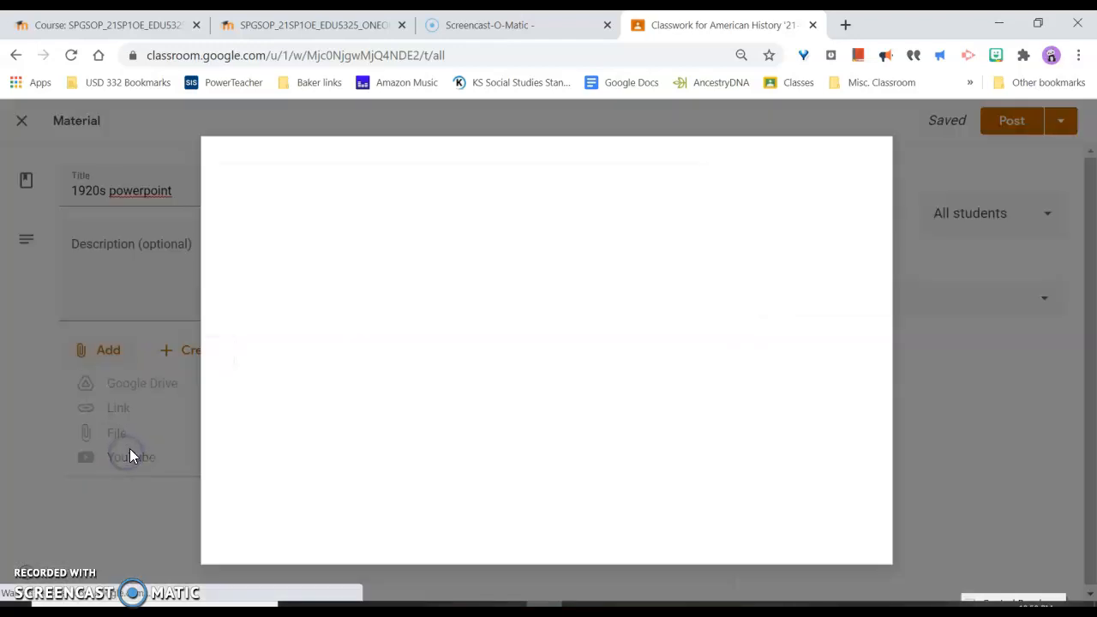
click(332, 203)
click(270, 208)
click(355, 245)
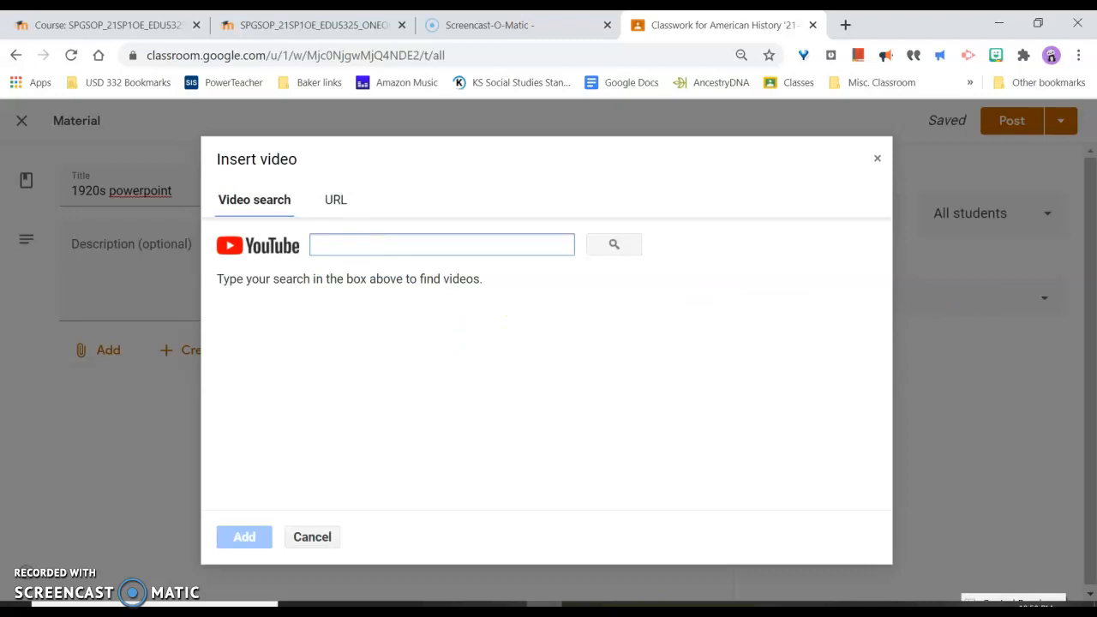
text(19)
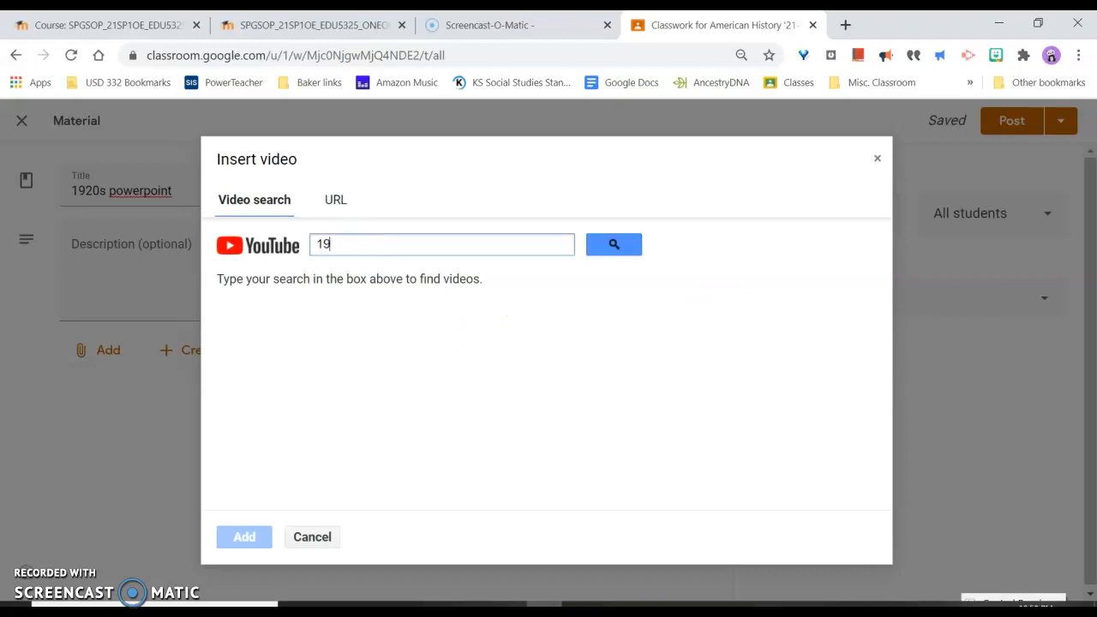
key(Return)
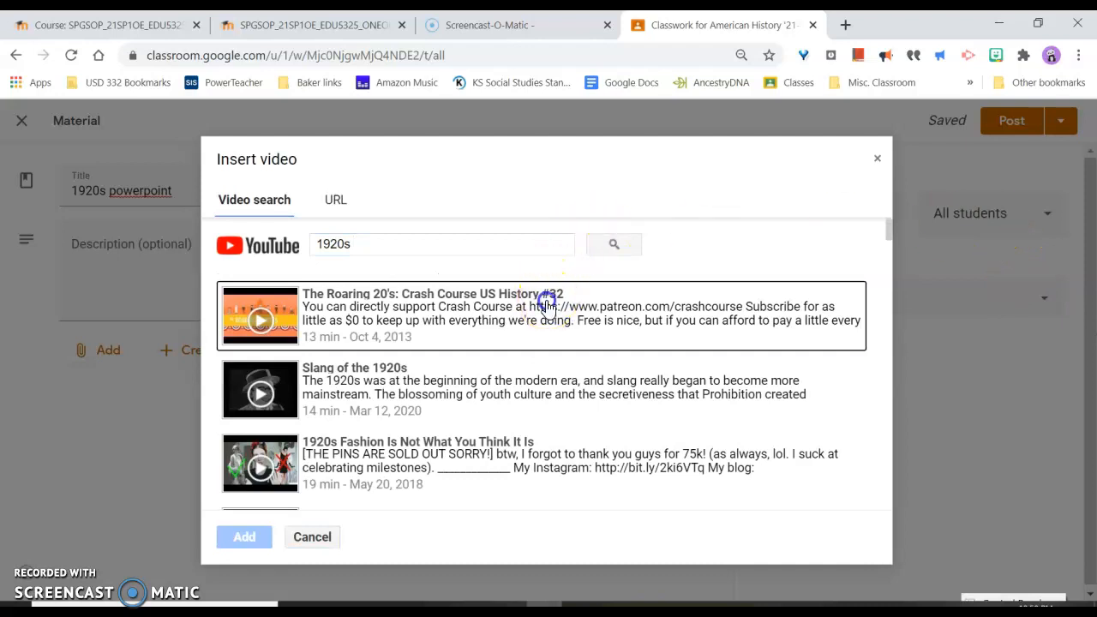
click(546, 307)
click(239, 532)
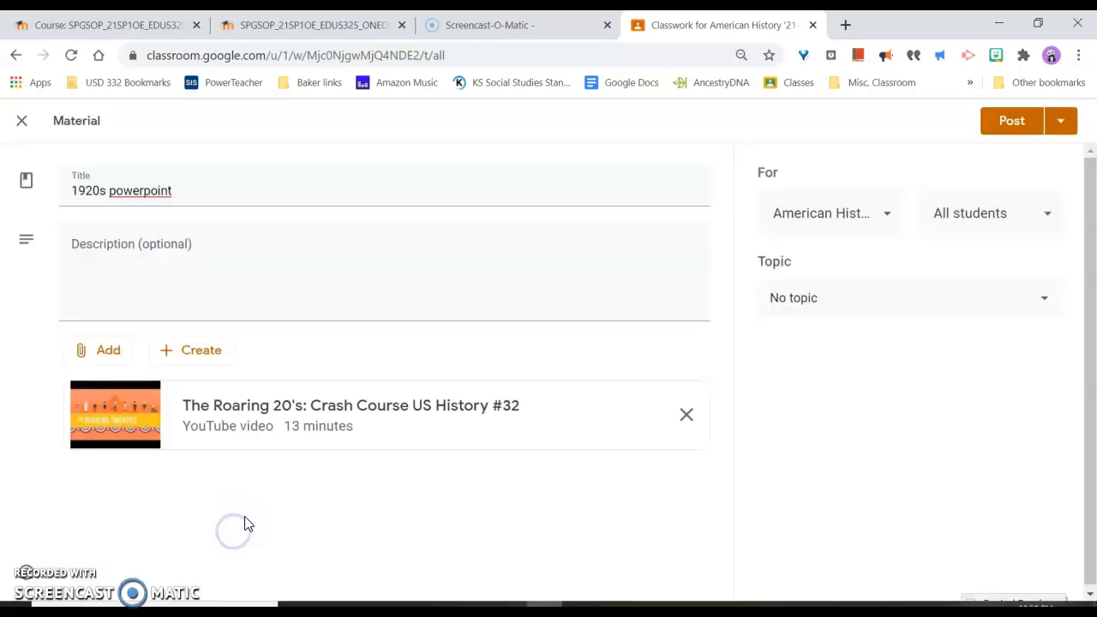
Step: File the 1920s powerpoint material under the Roaring 20s topic and schedule it for December 6, 2021 at 8:00 AM
click(860, 299)
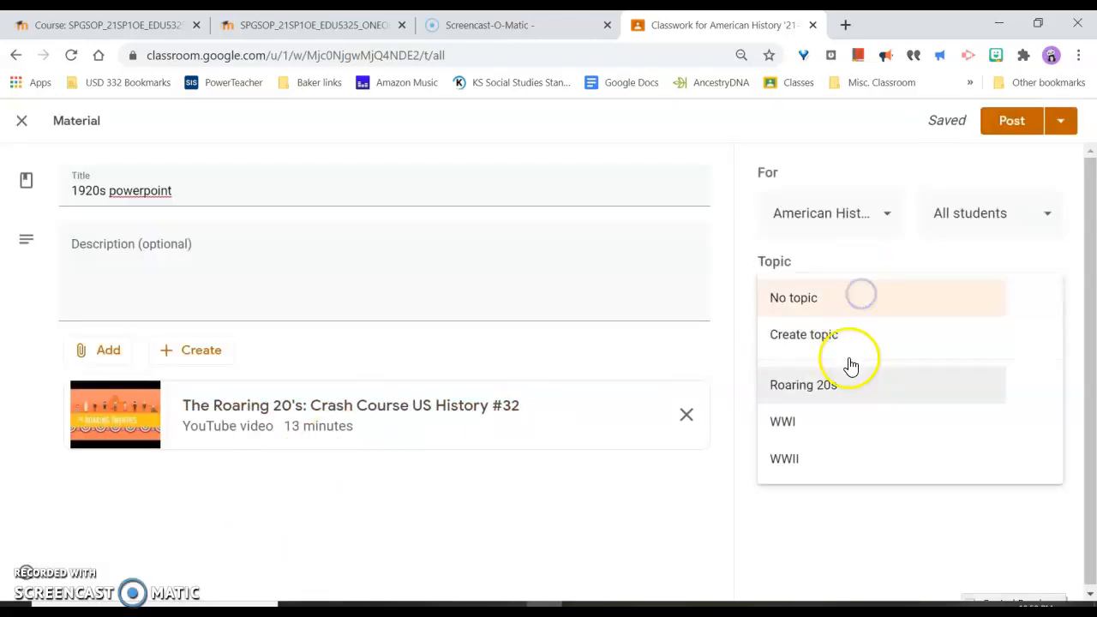
click(832, 385)
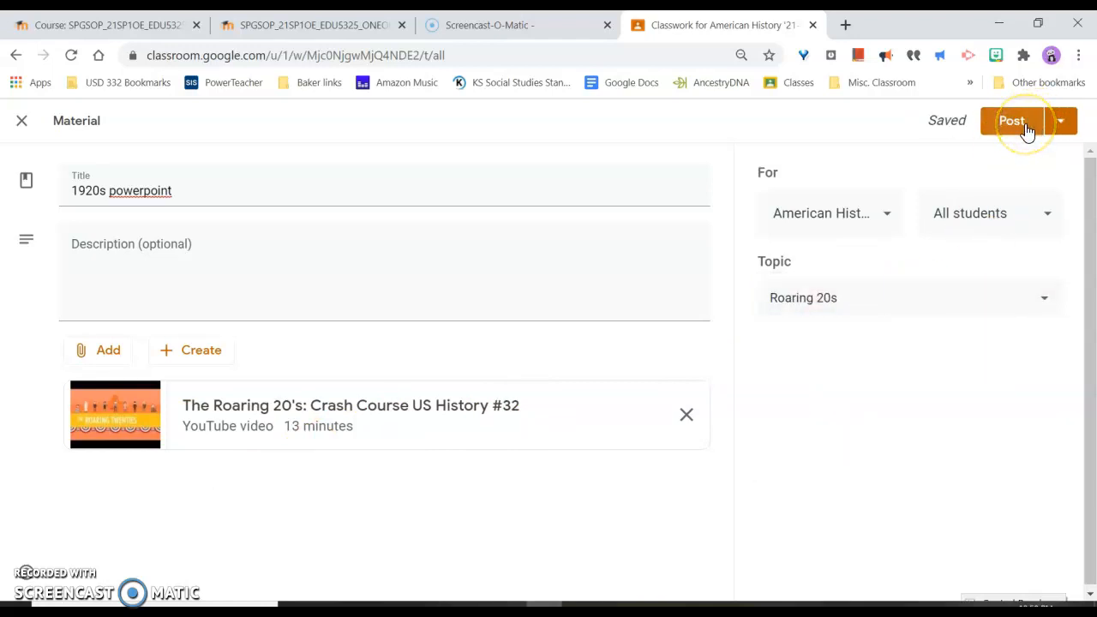
click(1056, 123)
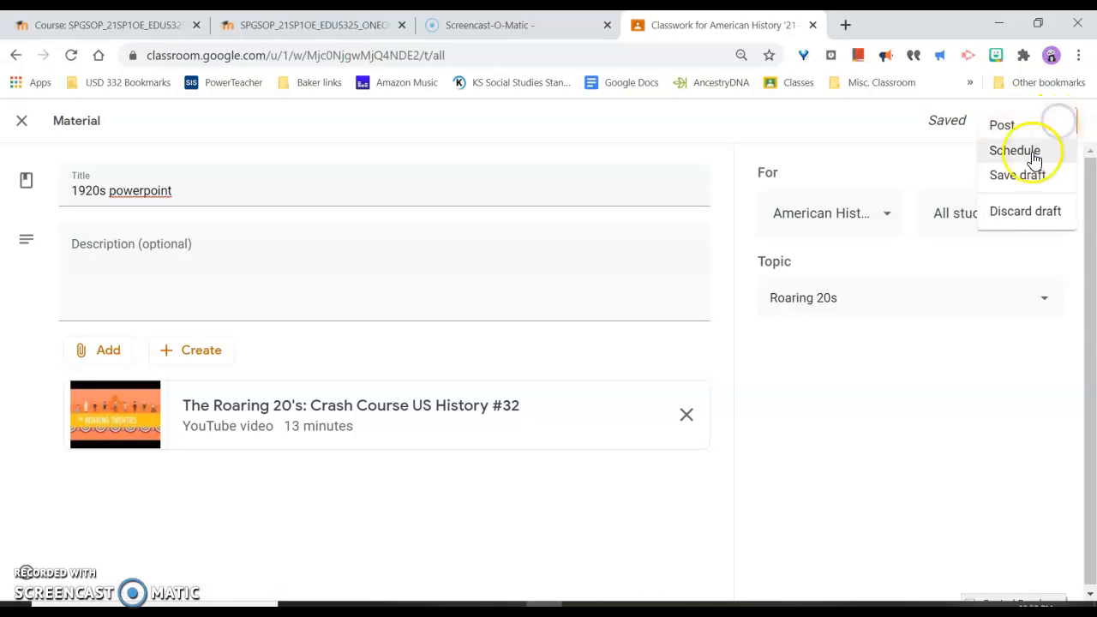
click(1035, 157)
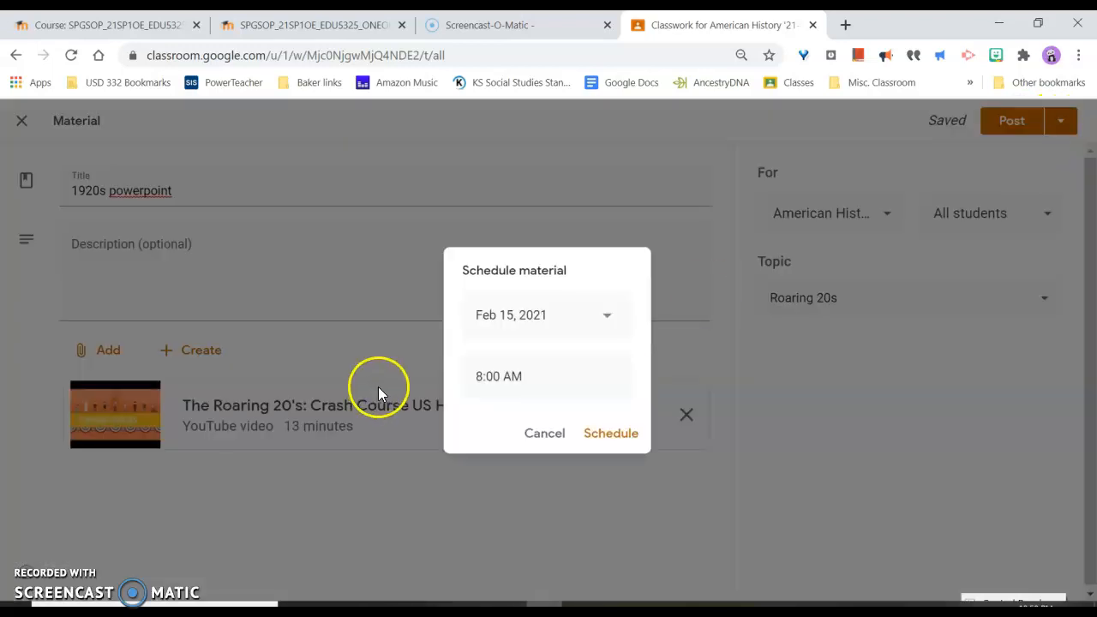
click(559, 314)
click(659, 358)
click(660, 357)
click(661, 357)
click(661, 358)
click(660, 358)
click(660, 357)
click(660, 358)
click(660, 358)
click(660, 358)
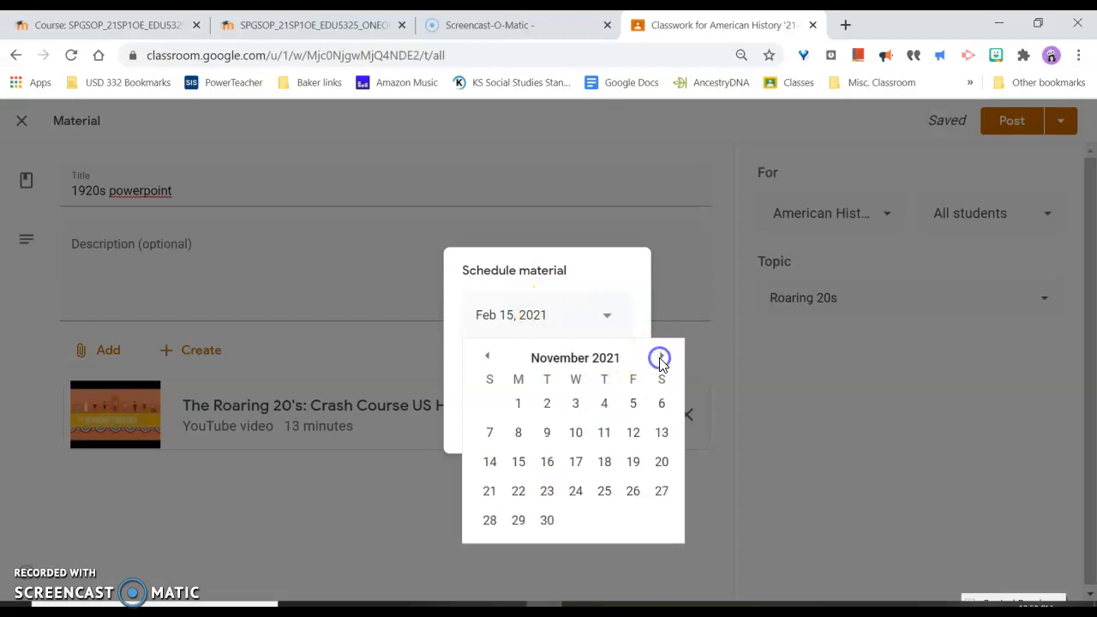
click(660, 357)
click(661, 358)
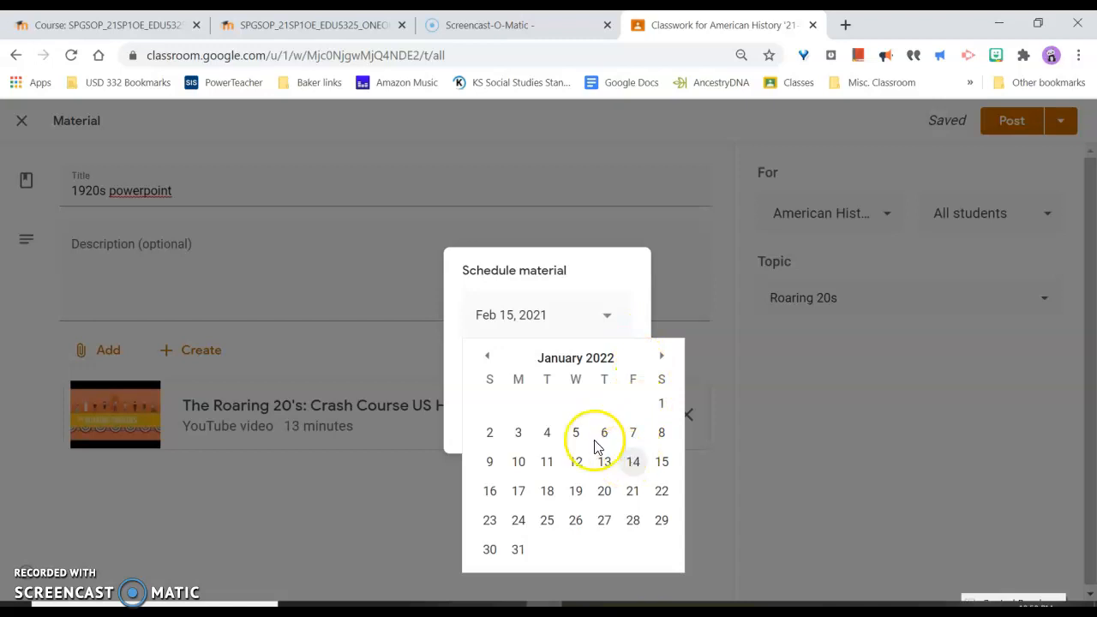
click(488, 356)
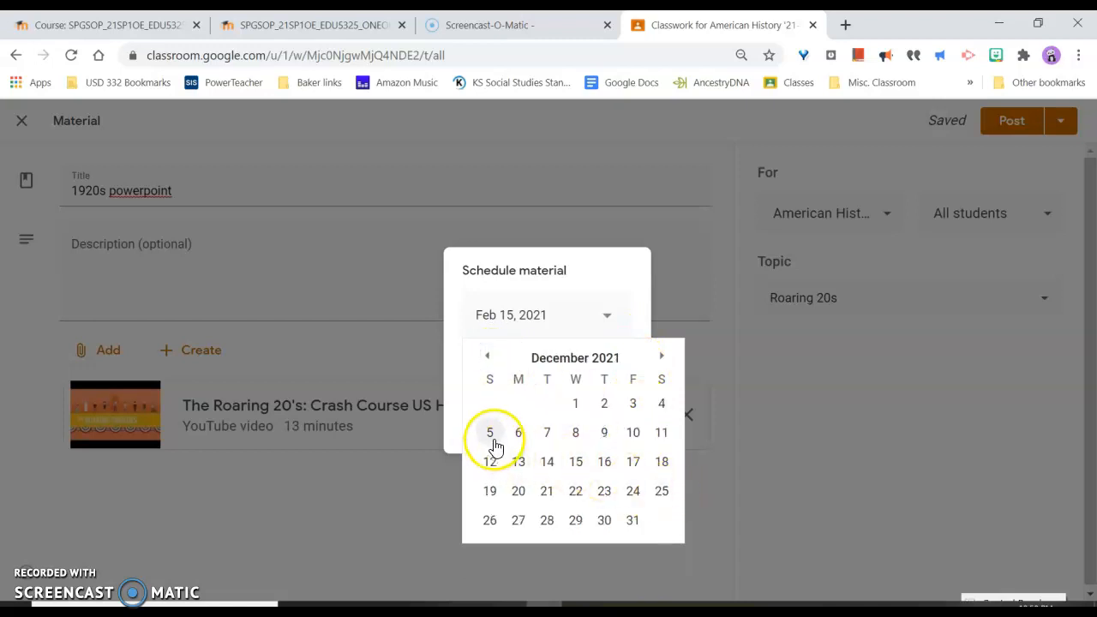
click(518, 433)
click(532, 375)
click(605, 442)
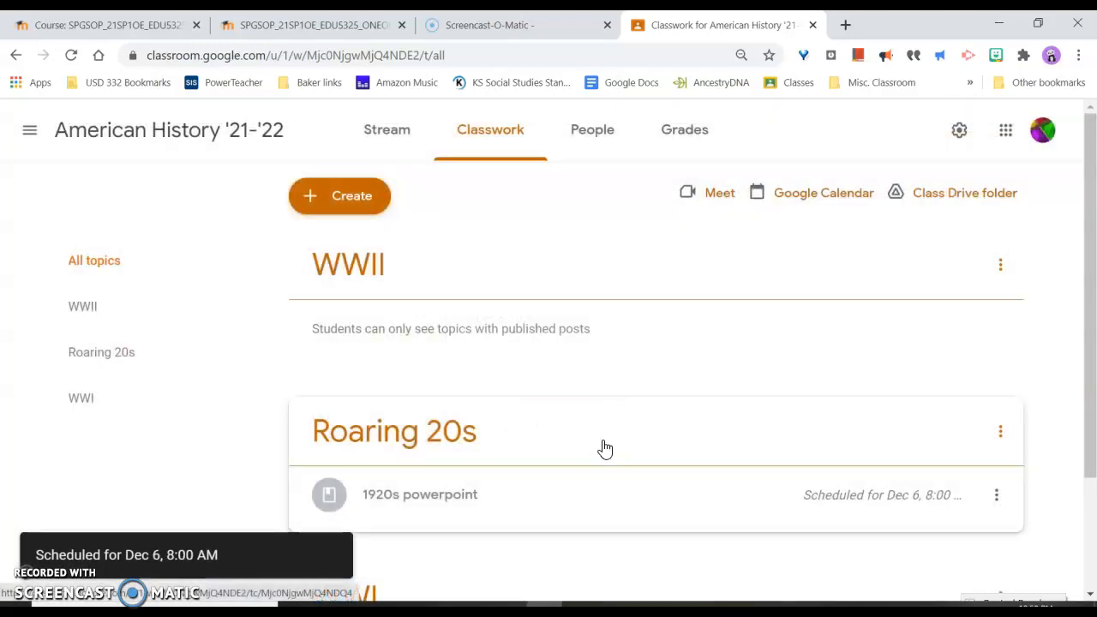
scroll(348, 514, down, 2)
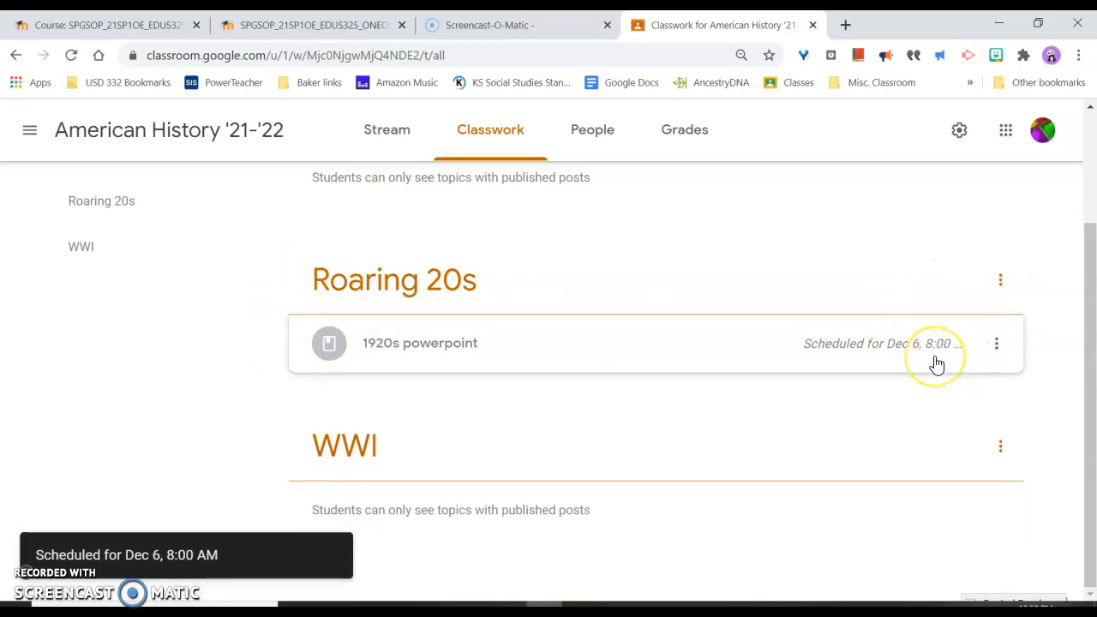
Step: Reuse the Great Depression Twitter post from the American History '20-'21 class and assign it to this class
scroll(866, 358, up, 2)
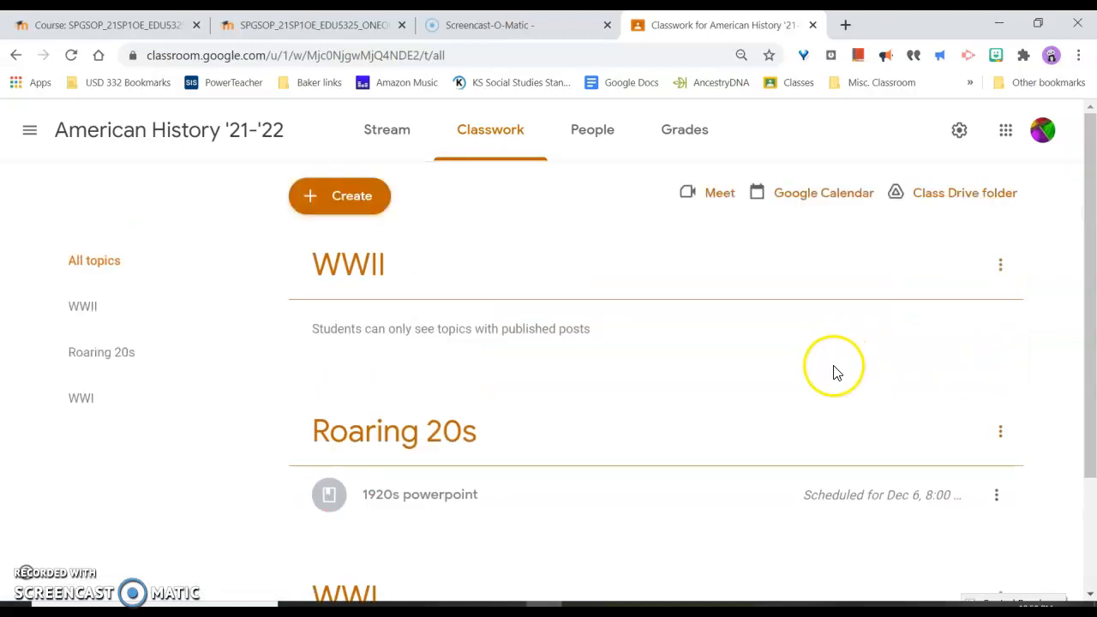
click(374, 196)
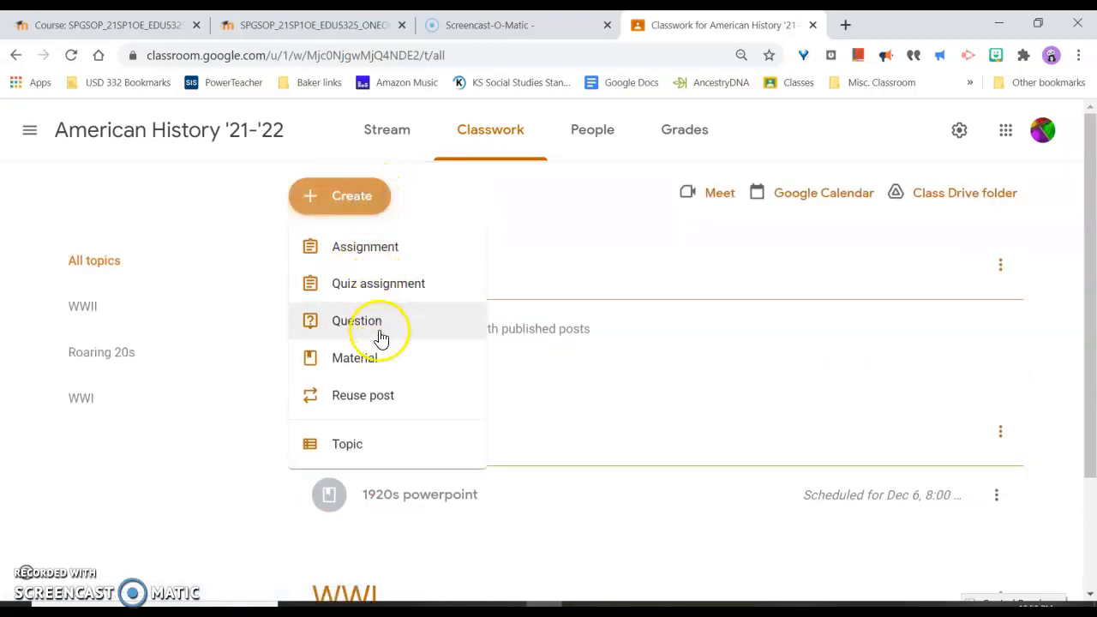
click(382, 403)
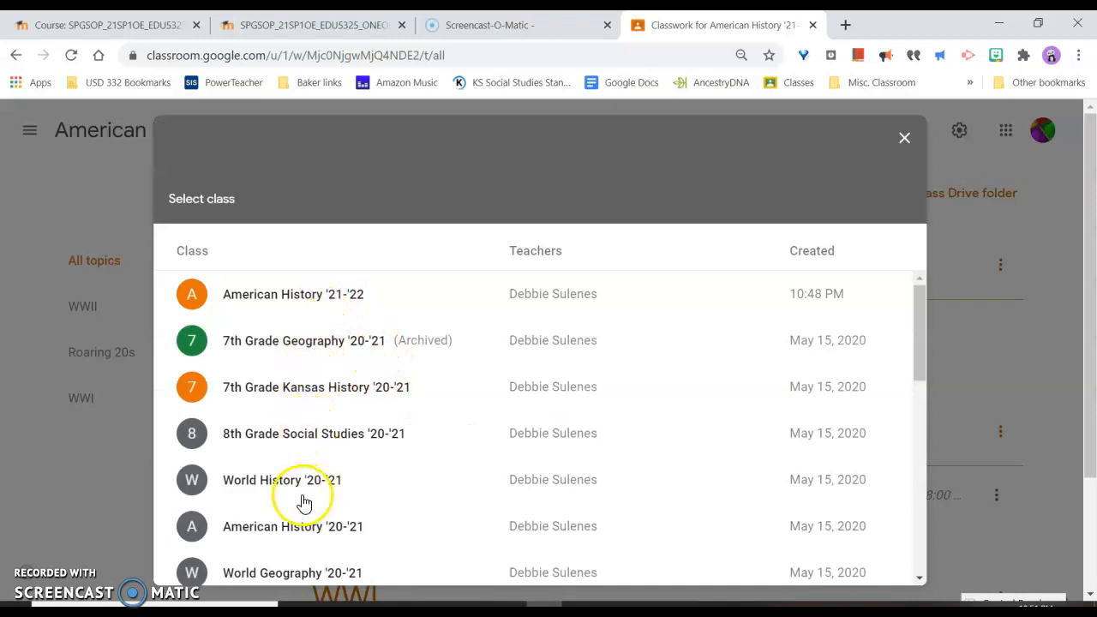
scroll(302, 503, down, 1)
click(291, 445)
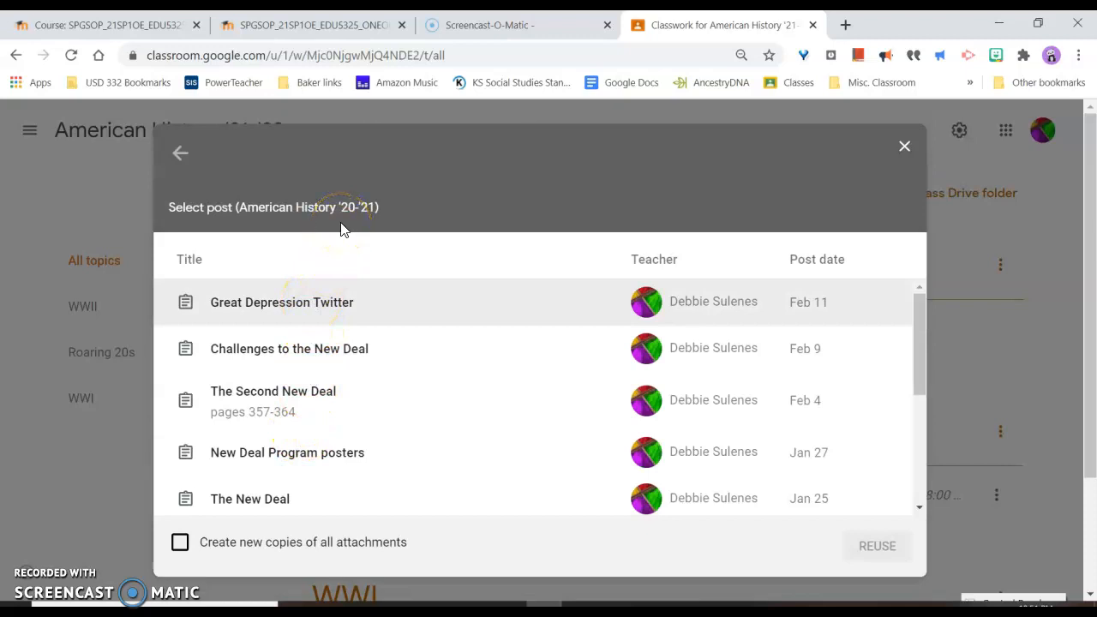
click(323, 320)
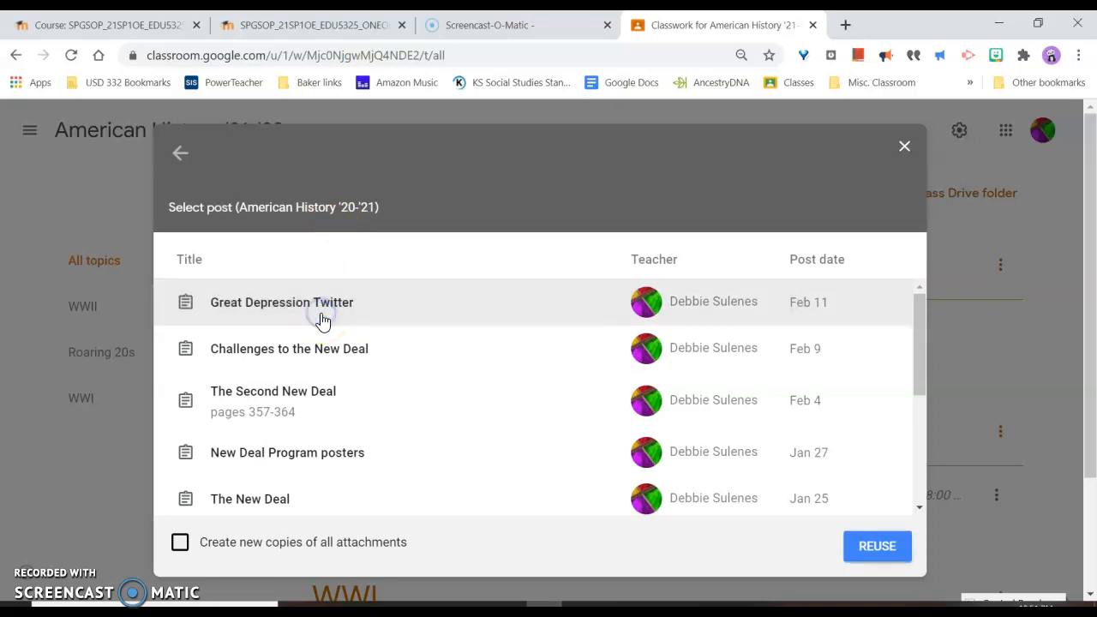
click(892, 547)
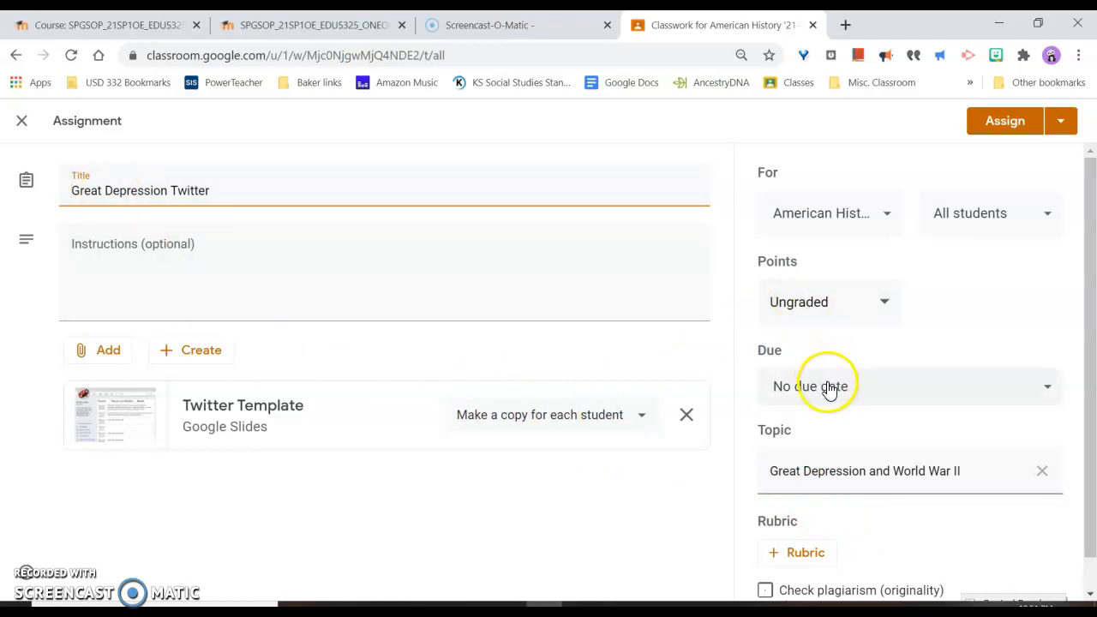
click(1029, 129)
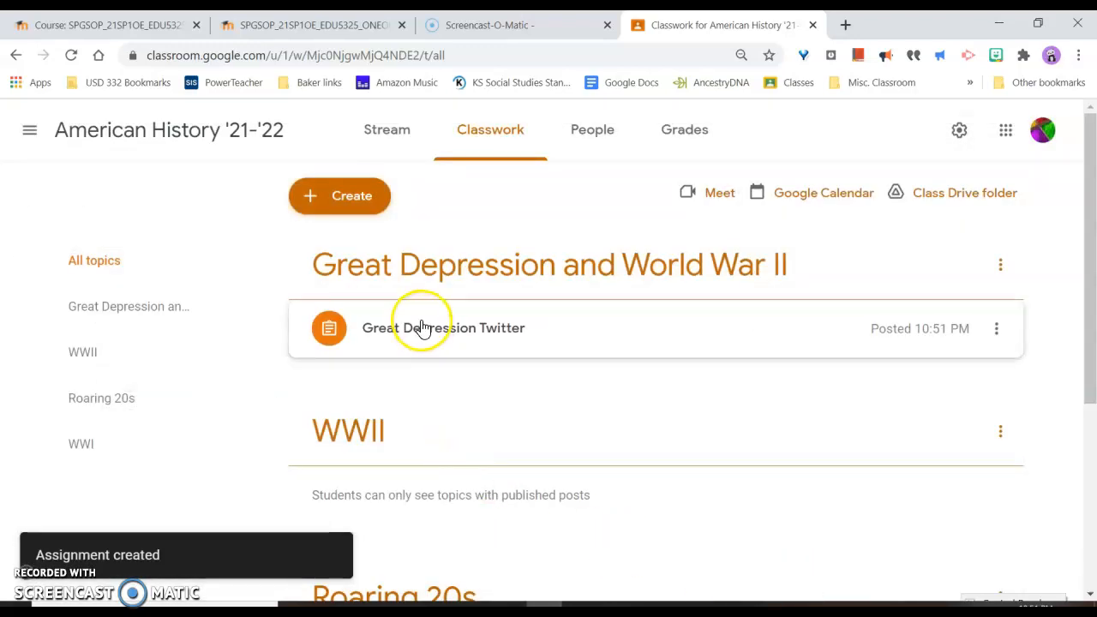
Step: Review the classwork topics and the class stream for the newly assigned Great Depression Twitter post
scroll(422, 329, down, 3)
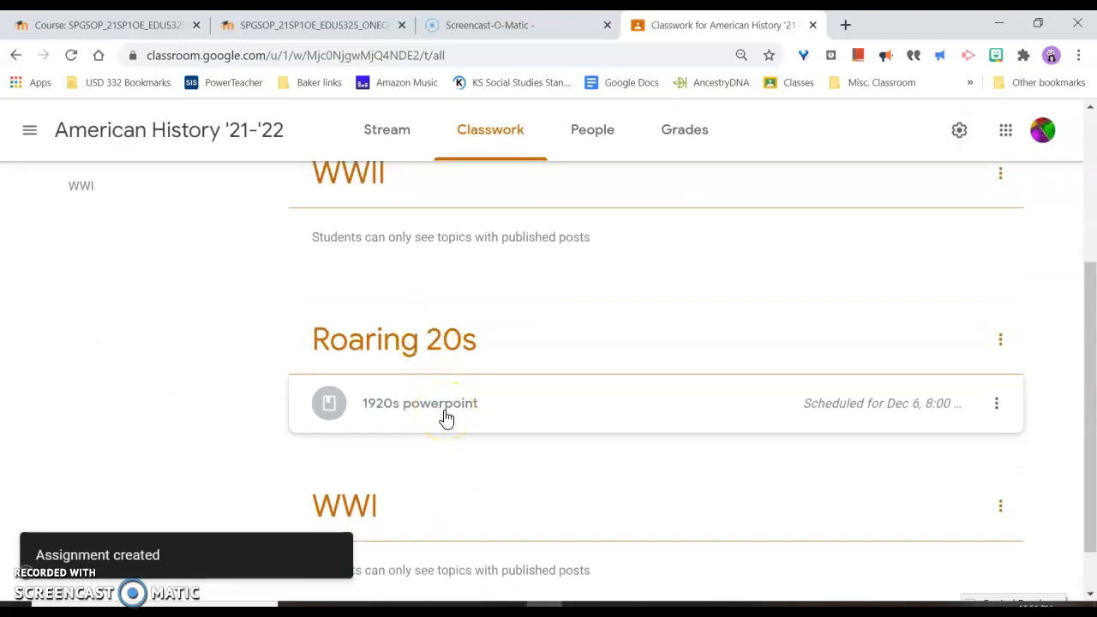
scroll(446, 417, up, 3)
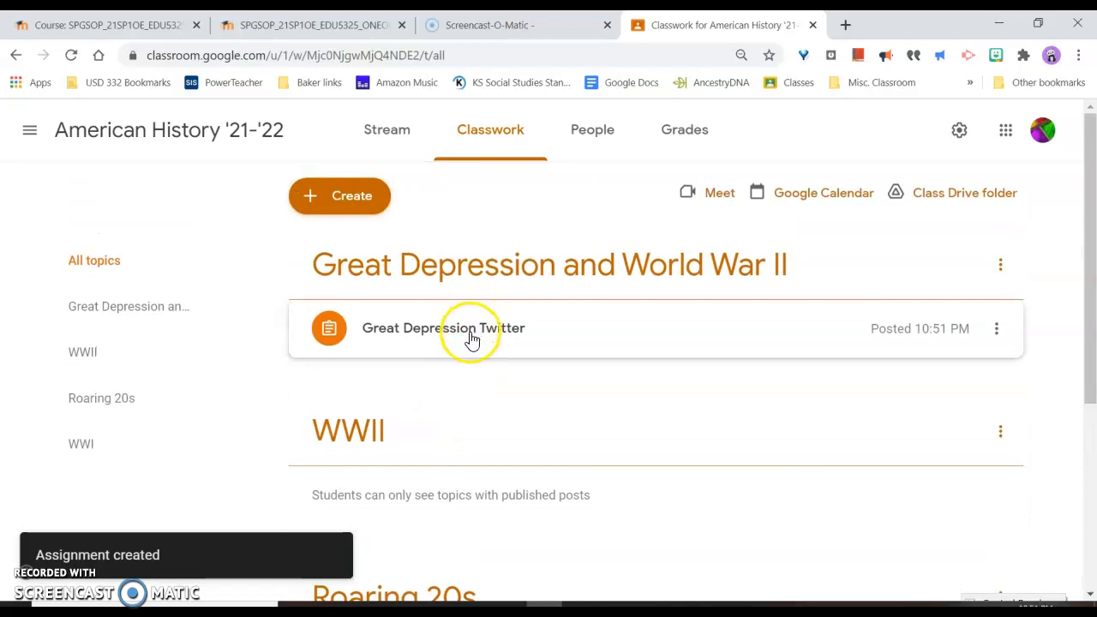
click(936, 334)
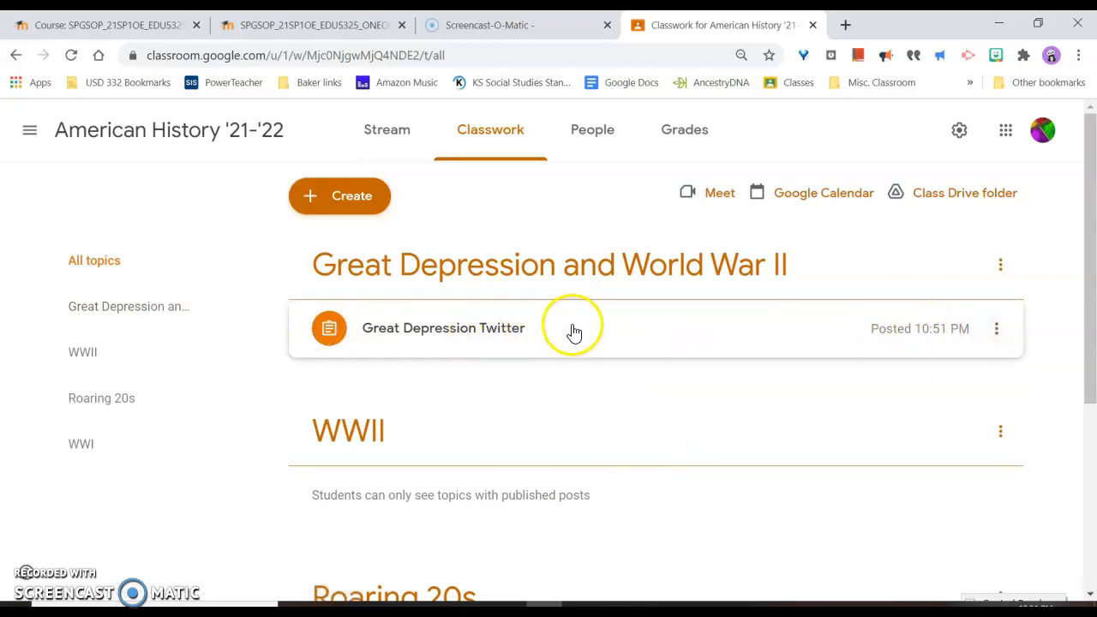
click(399, 137)
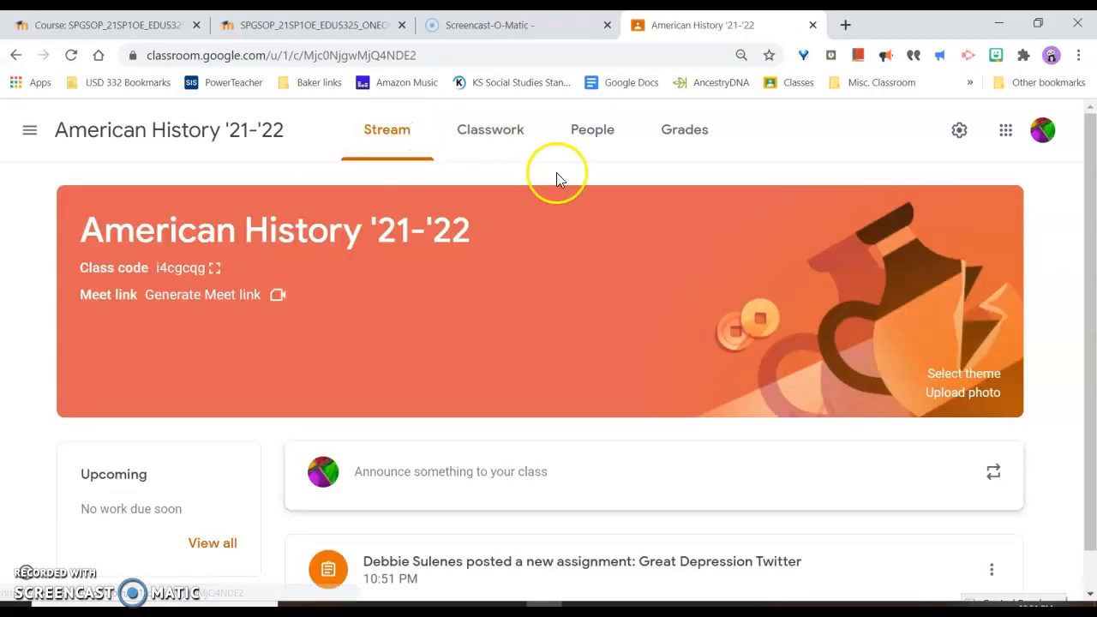
Step: Examine the student invitation options for the class, including the invite link and name or email entry, and close them without inviting anyone
click(576, 130)
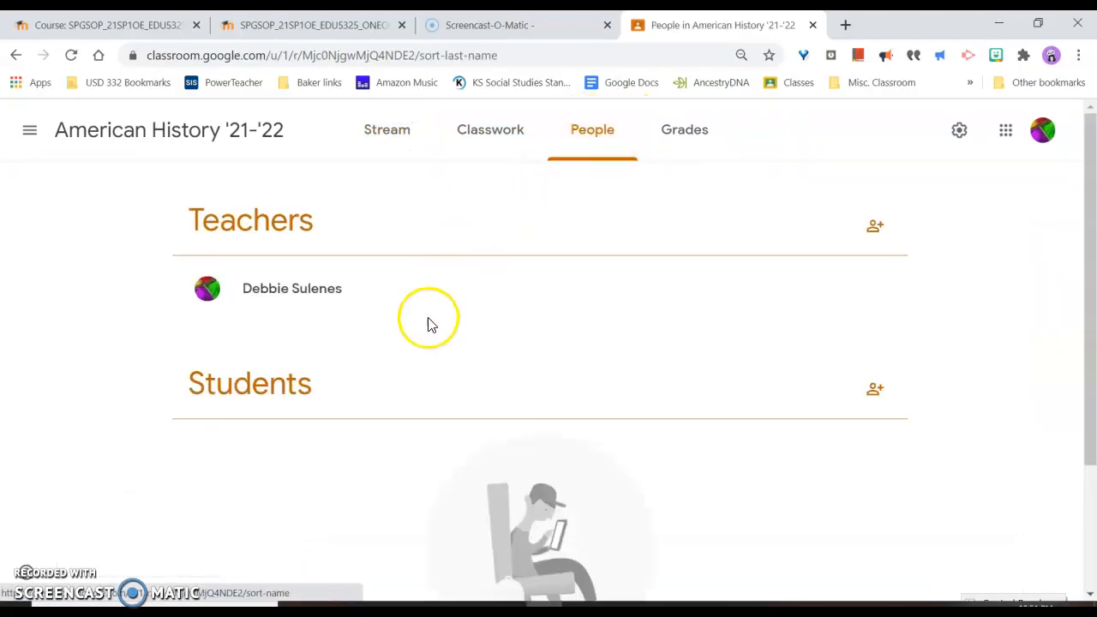
scroll(429, 334, down, 2)
click(540, 564)
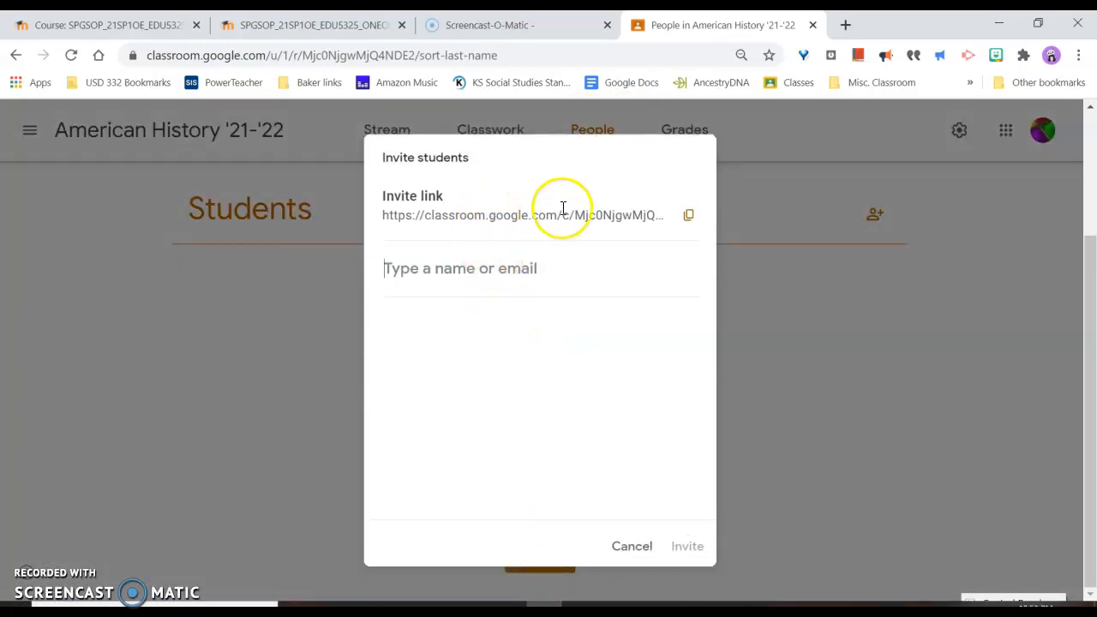
click(689, 215)
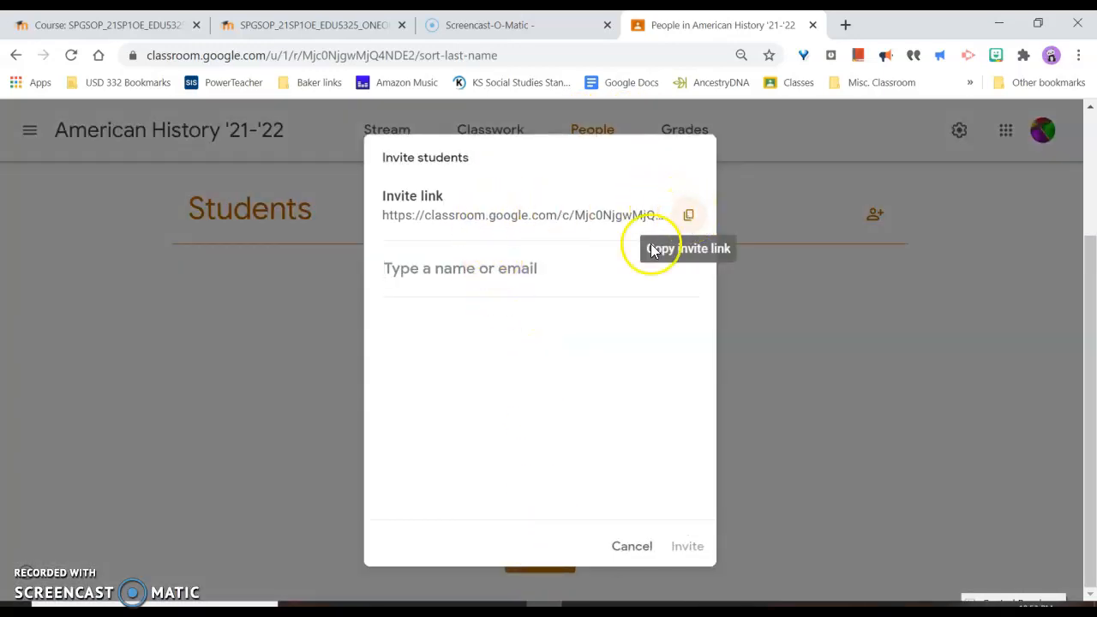
click(591, 279)
click(805, 206)
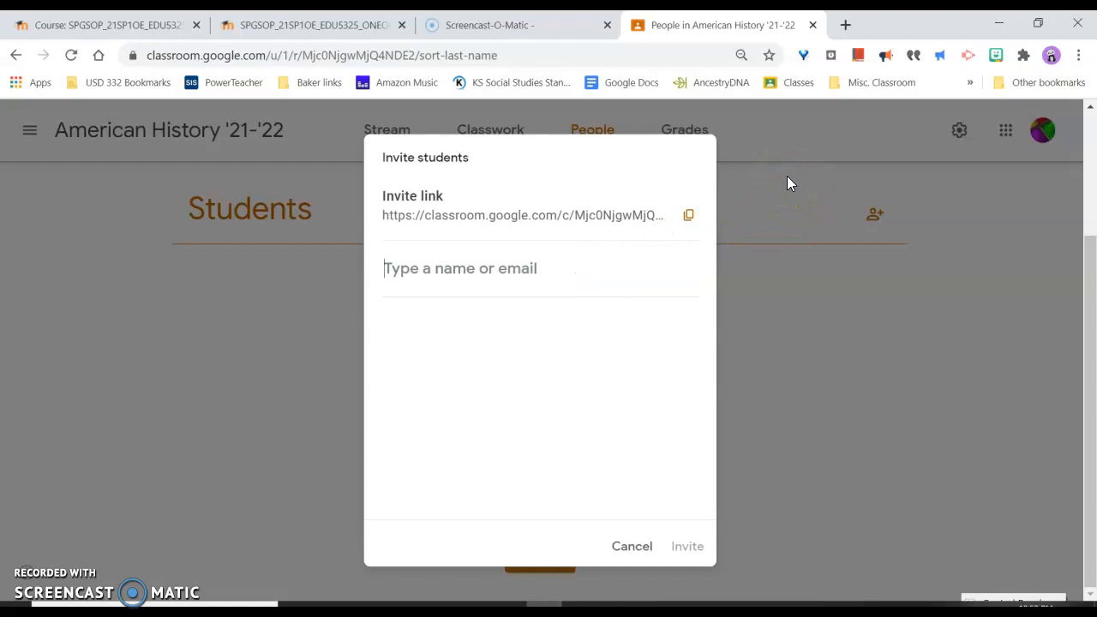
click(522, 282)
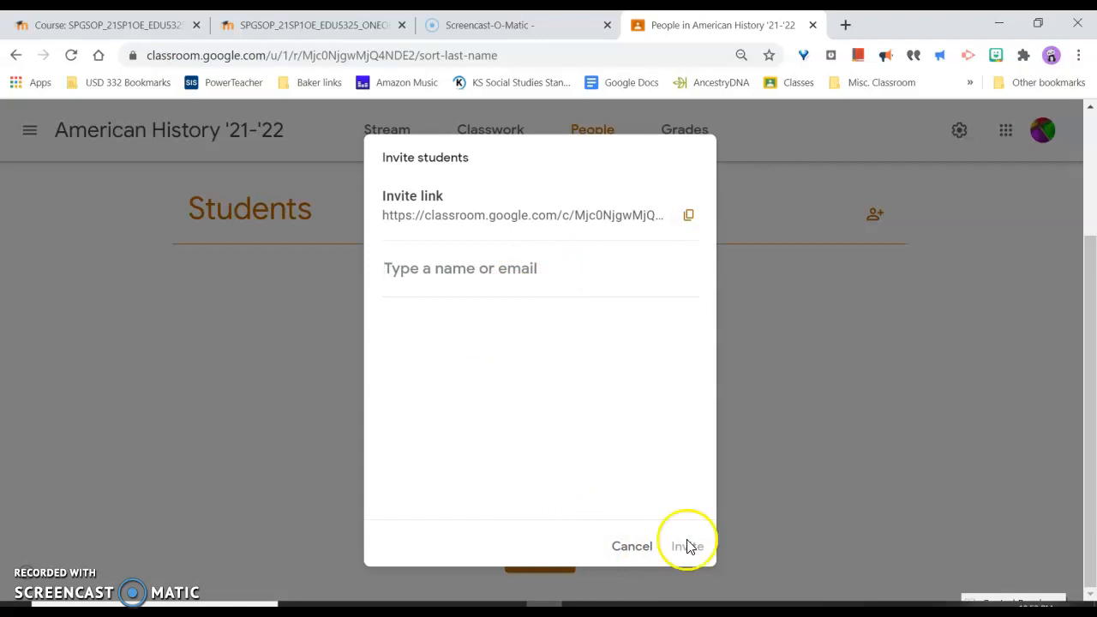
click(637, 546)
Step: View the class gradebook and return to the class stream
click(678, 128)
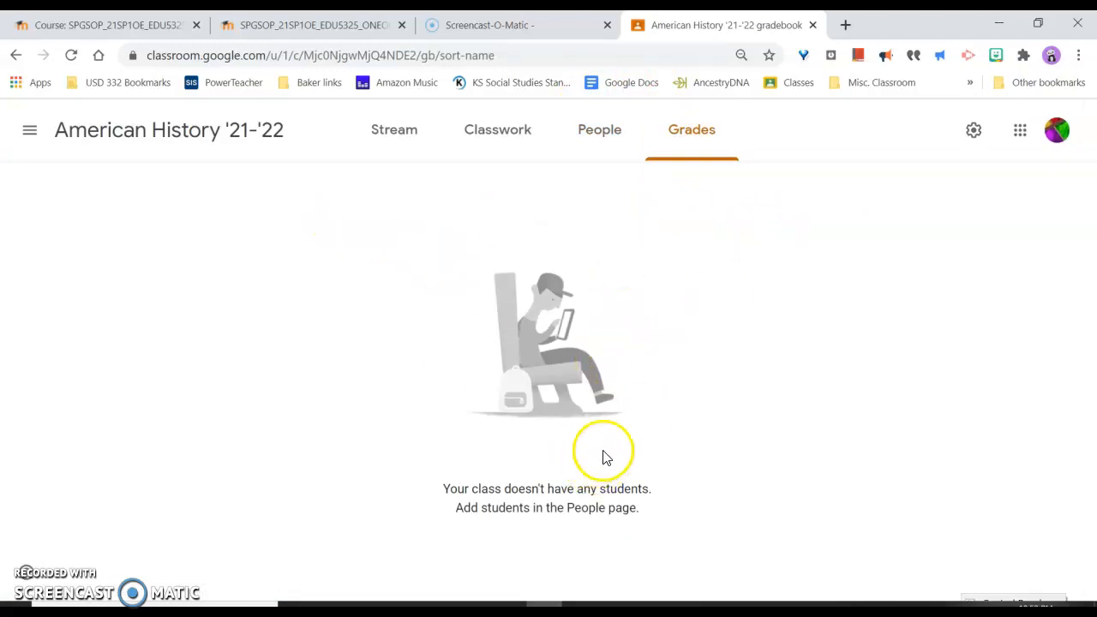
click(411, 136)
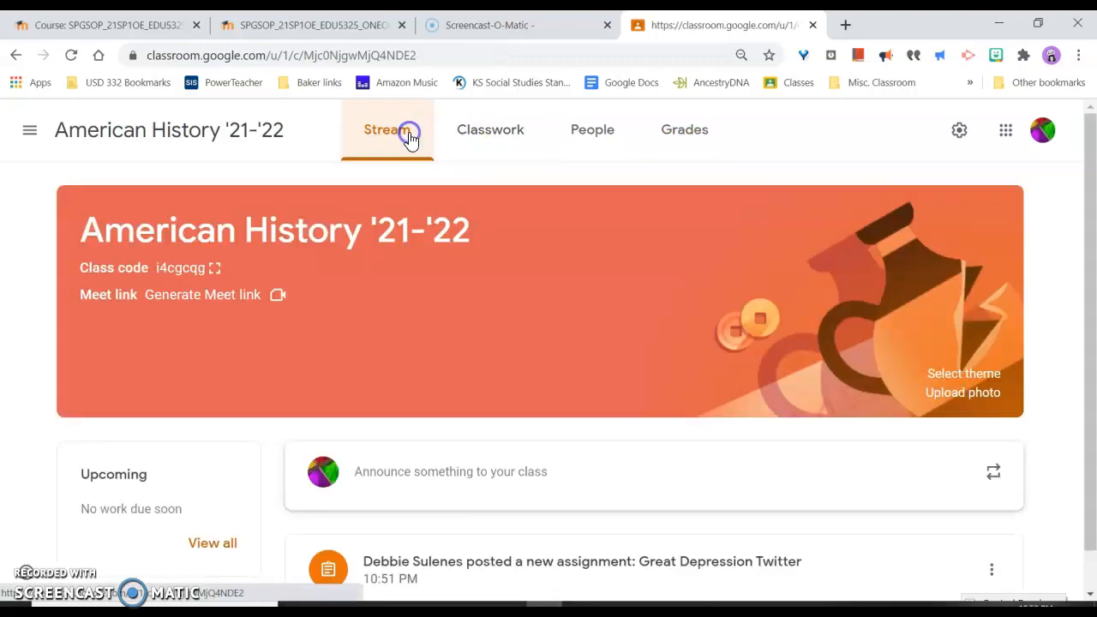
scroll(914, 416, down, 1)
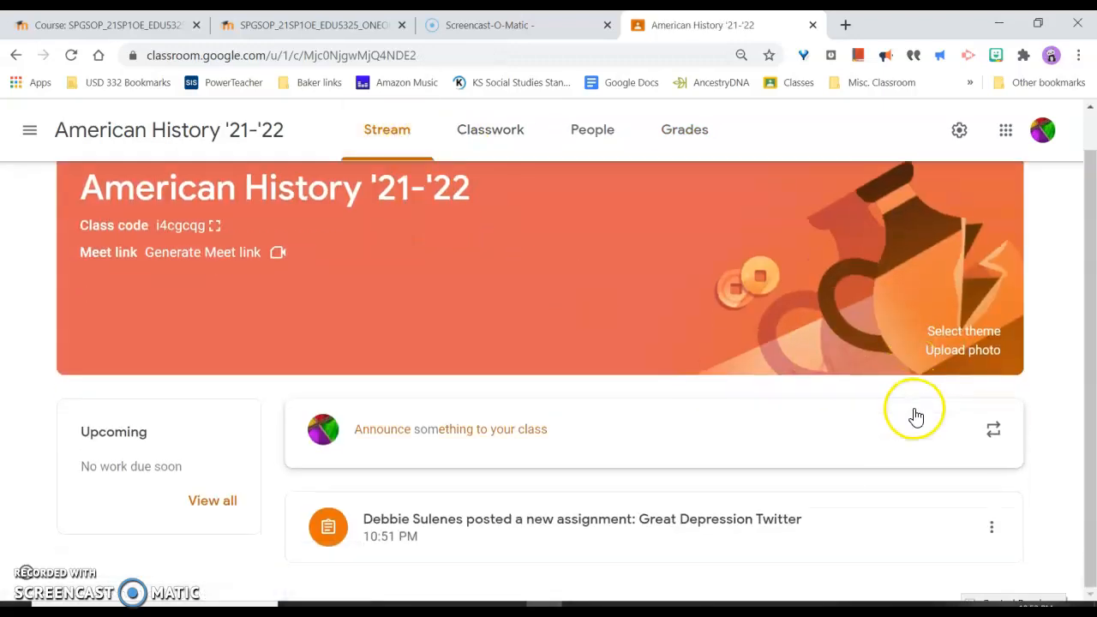
click(958, 134)
scroll(665, 324, down, 2)
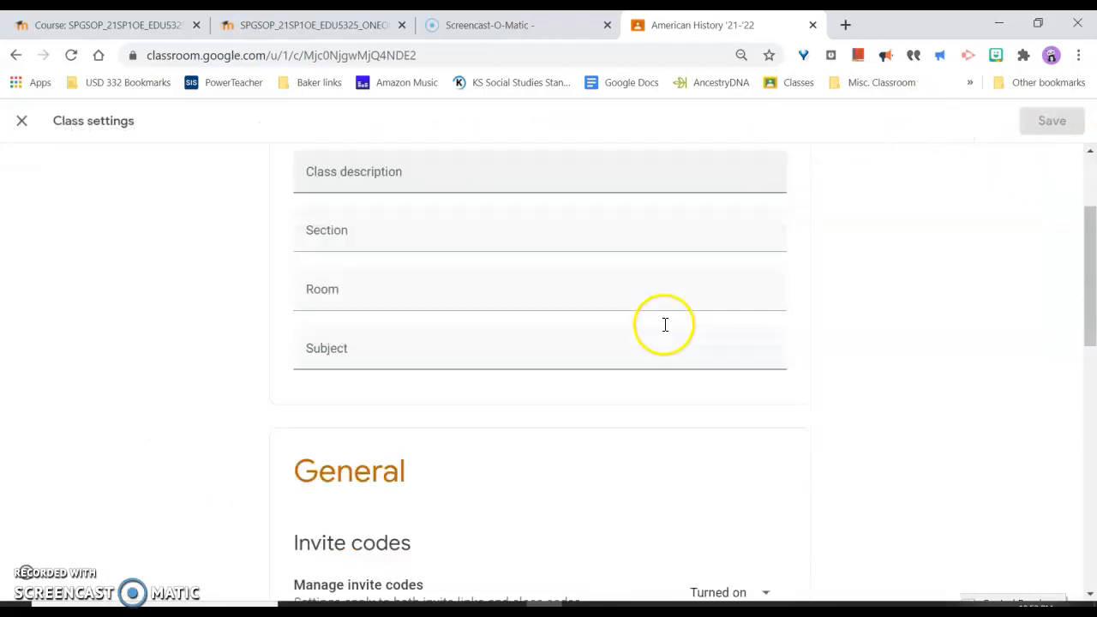
scroll(642, 404, up, 2)
click(21, 119)
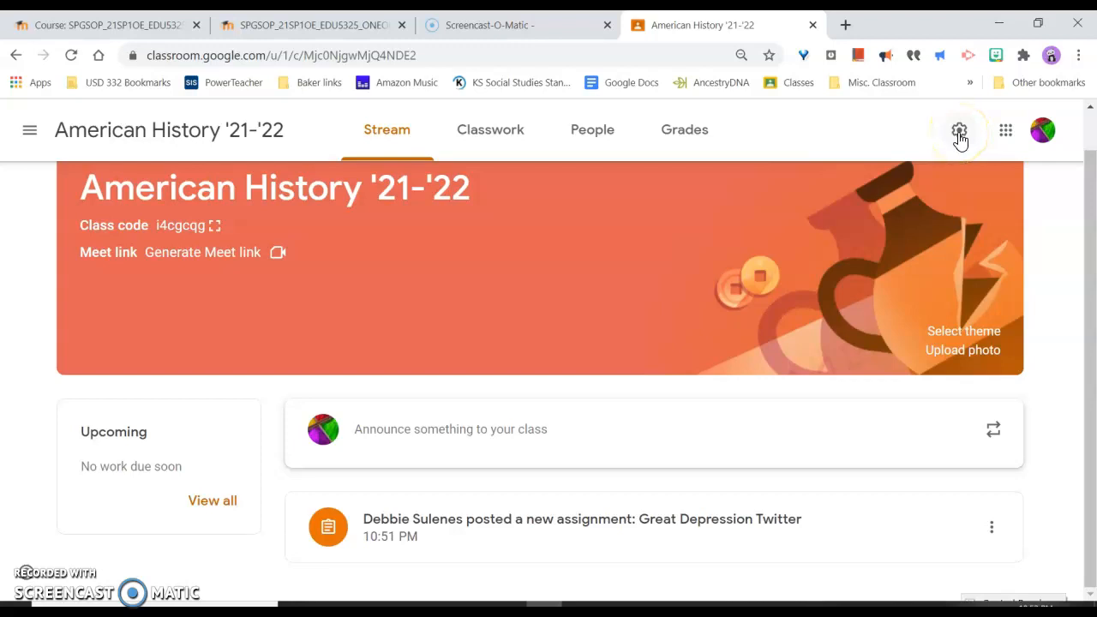
Step: Change the Stream permission in the class settings to "Only teachers can post or comment"
click(960, 134)
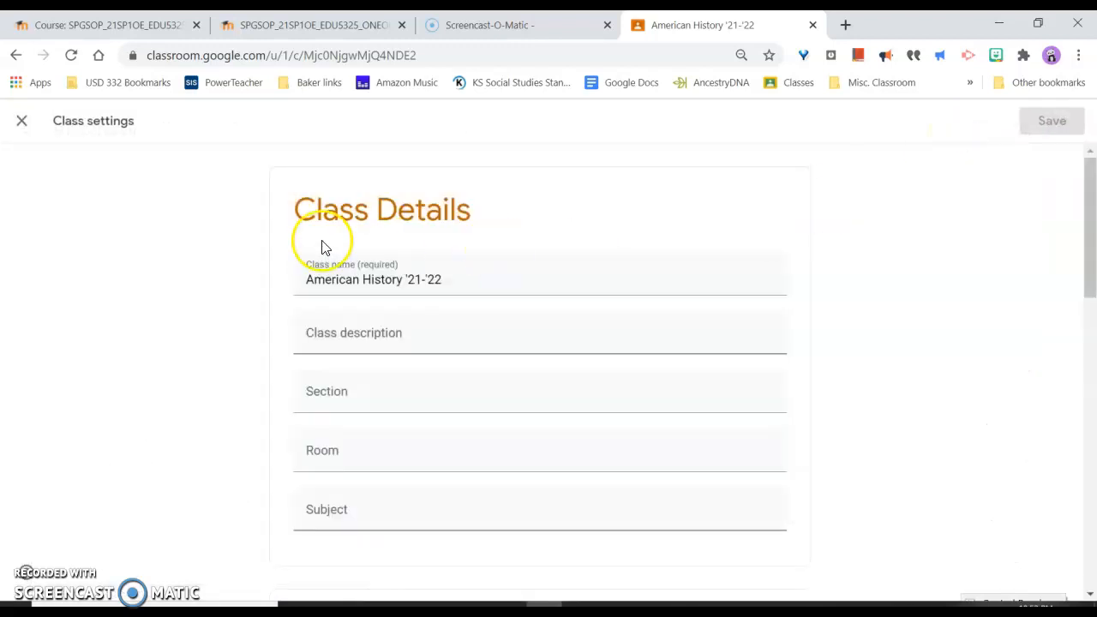
scroll(322, 249, down, 6)
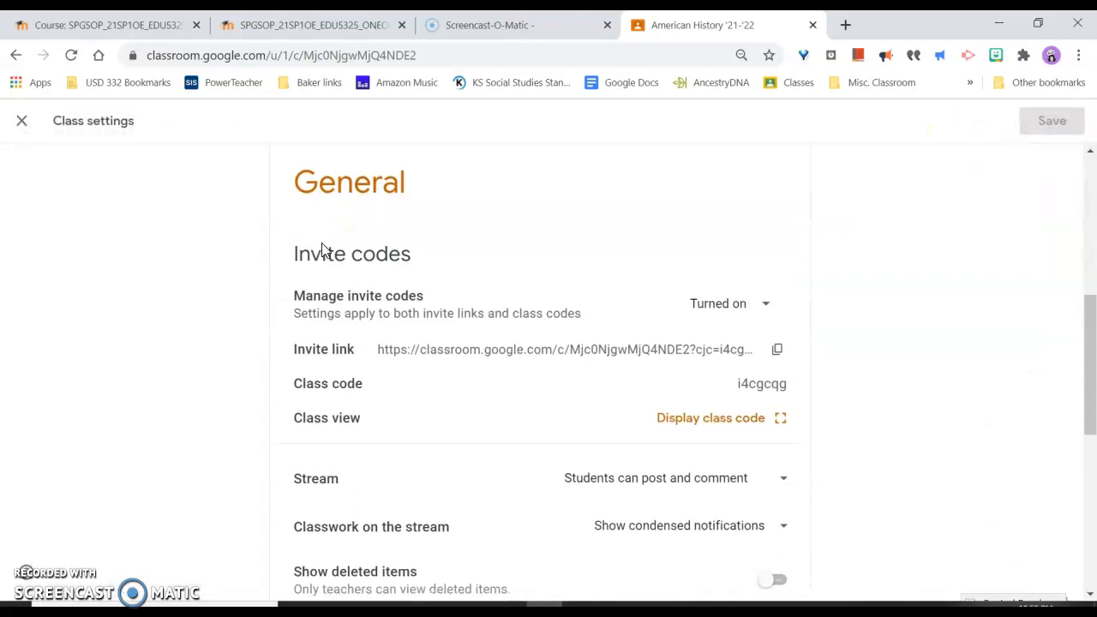
scroll(317, 343, down, 2)
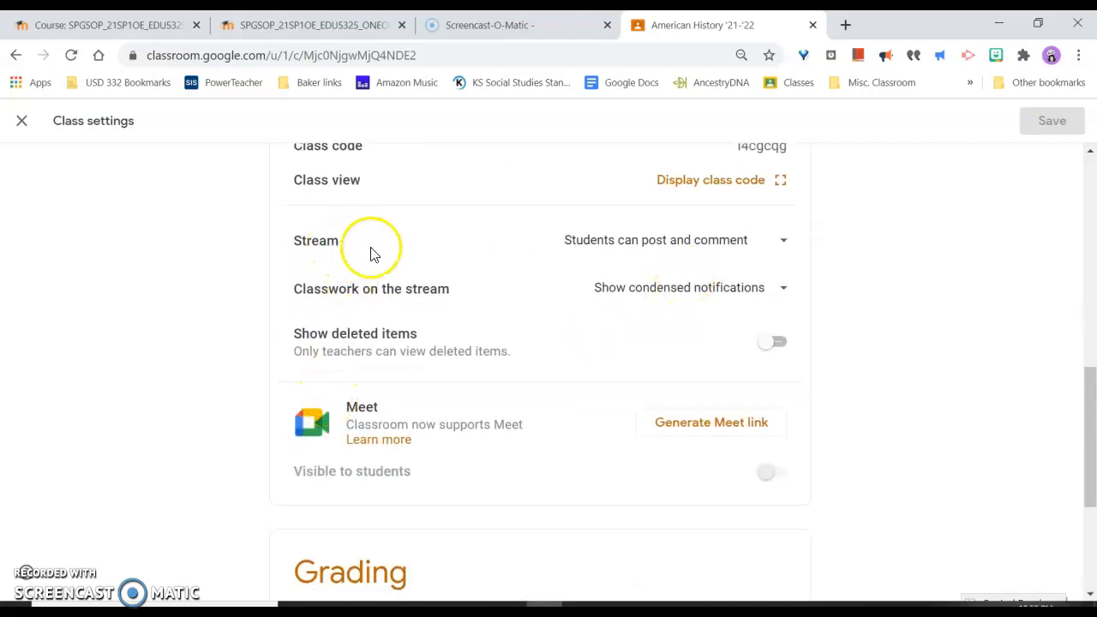
click(608, 255)
click(592, 315)
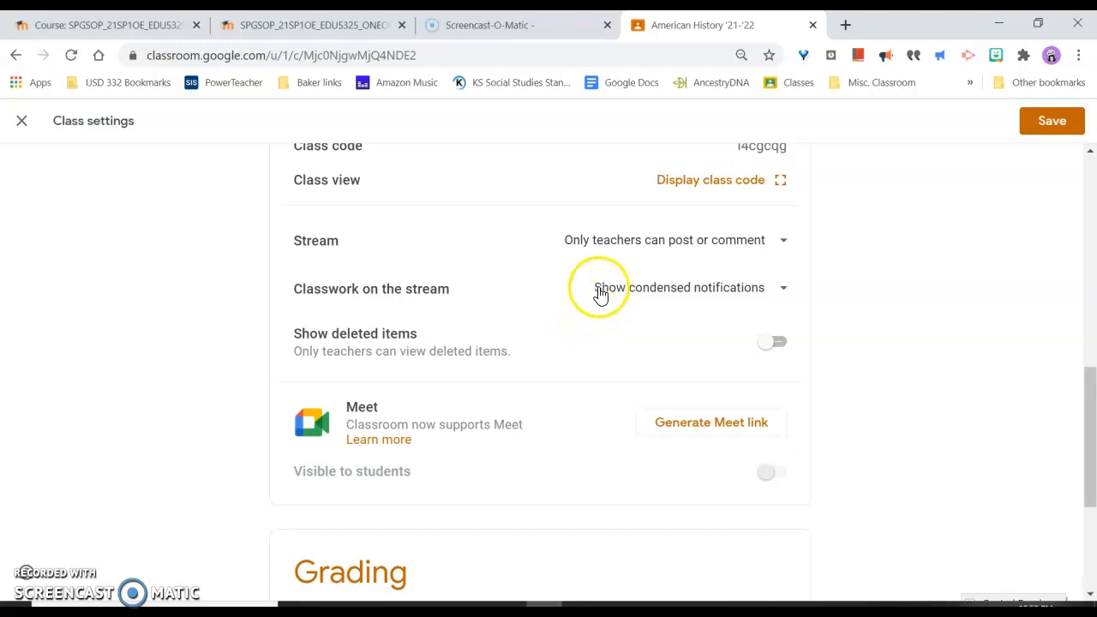
Step: Set classwork on the stream to "Hide notifications" and save the class settings
click(599, 293)
click(596, 325)
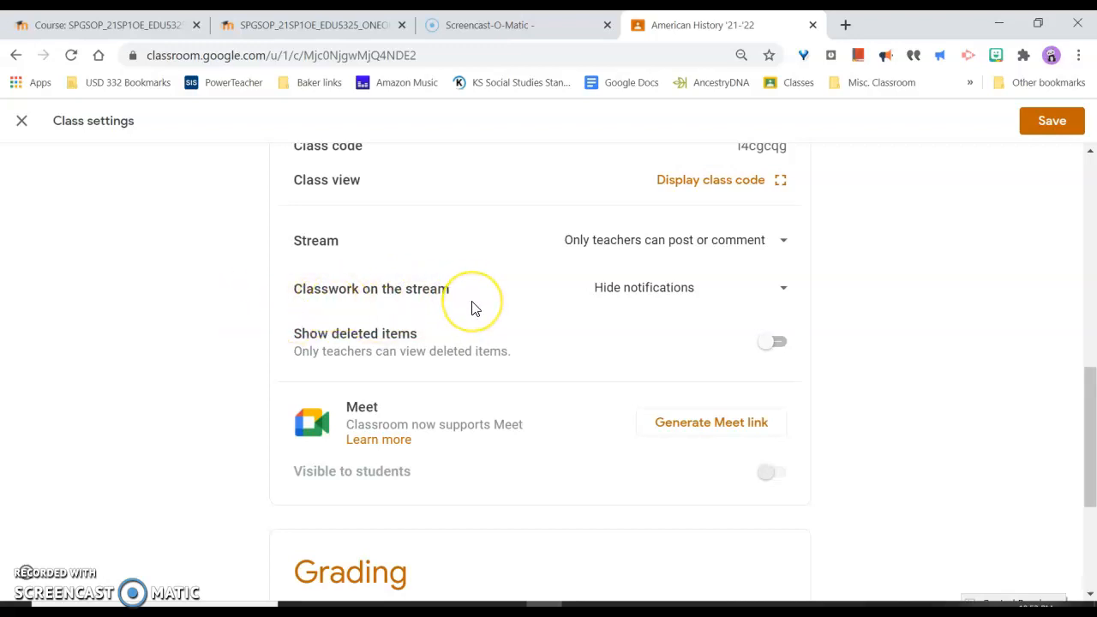
scroll(420, 356, down, 2)
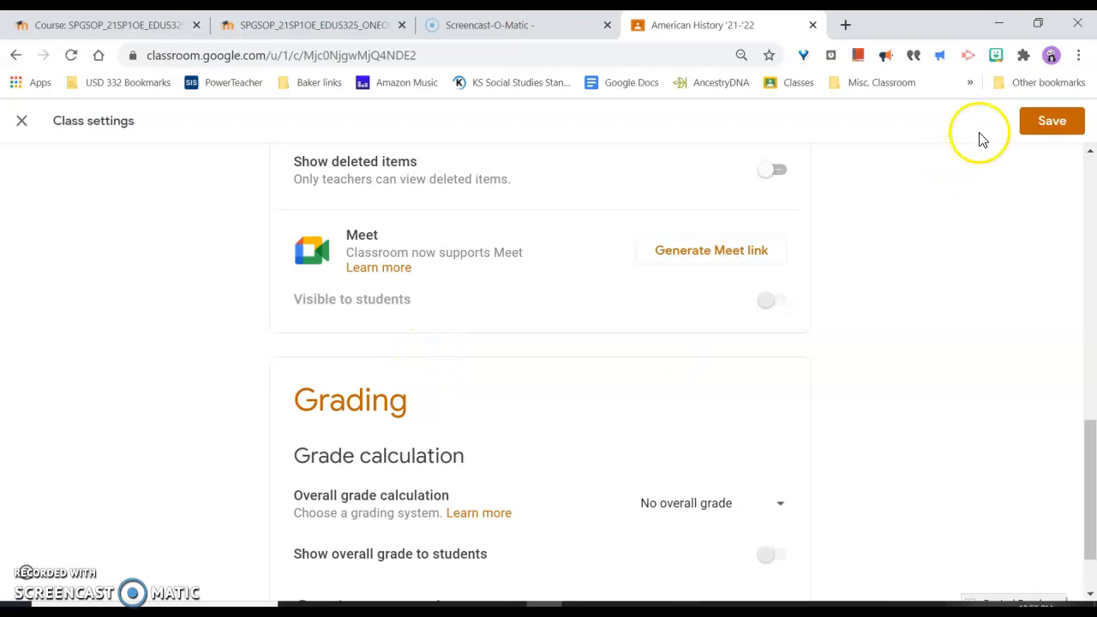
click(1057, 127)
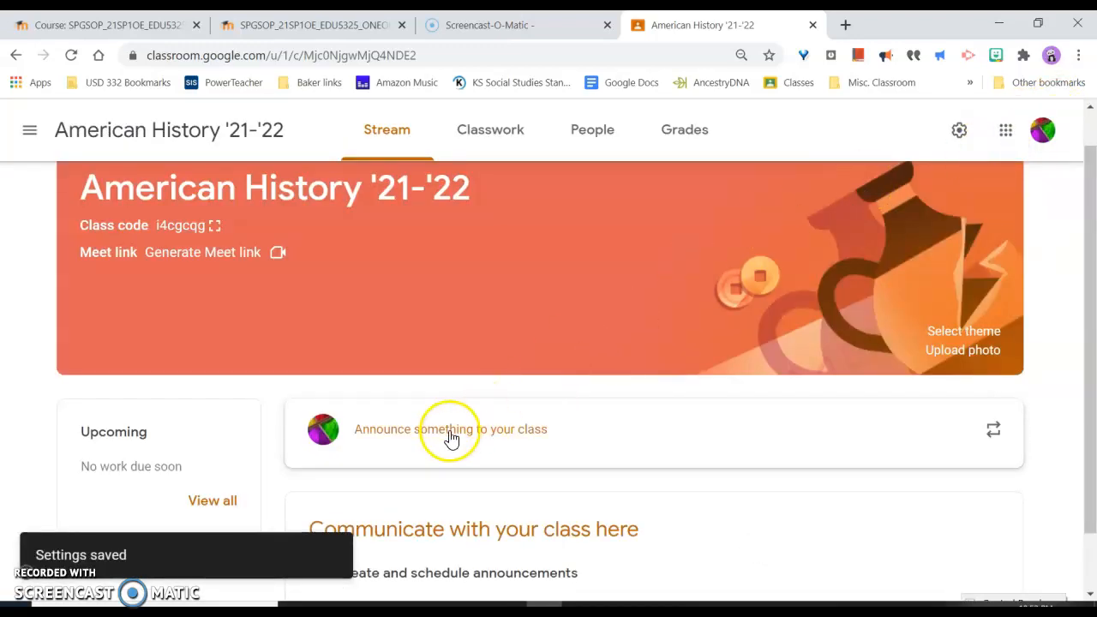
Step: Open a new class announcement on the stream and look over its audience options and text area
click(452, 438)
scroll(436, 416, down, 3)
scroll(372, 392, up, 3)
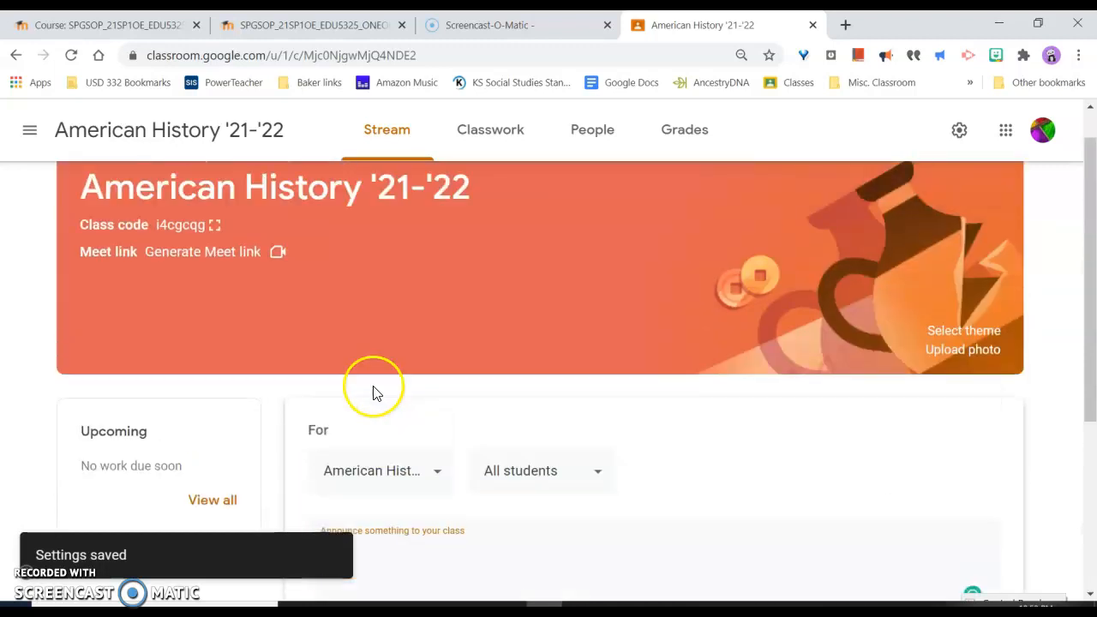
Step: Switch to the 7th Grade Kansas History '20-'21 class and examine the classwork notifications on its stream
click(34, 137)
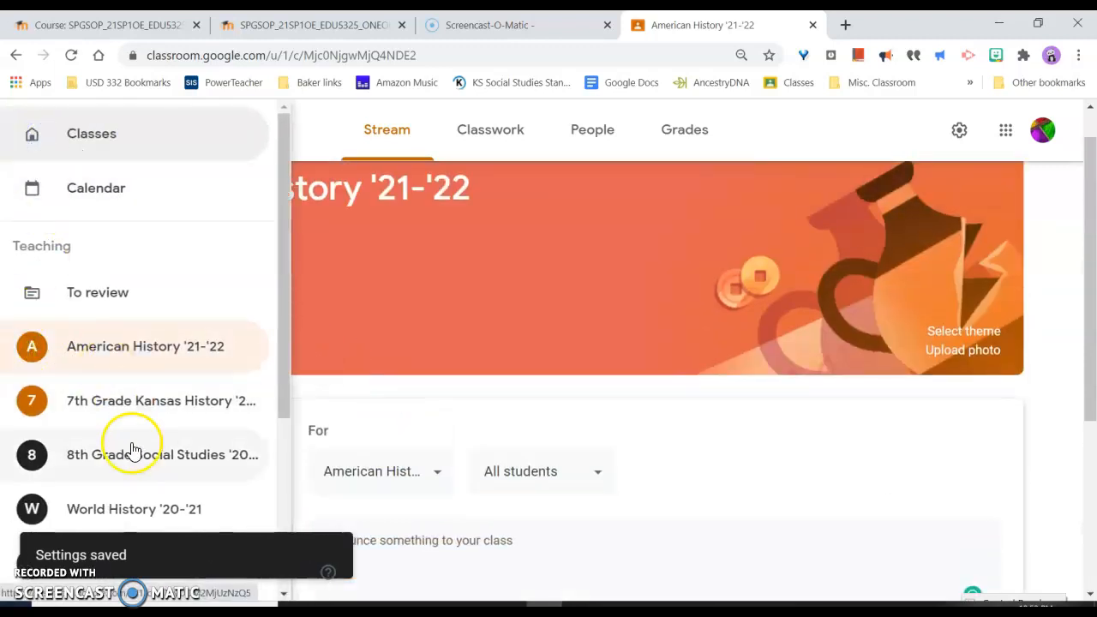
click(114, 403)
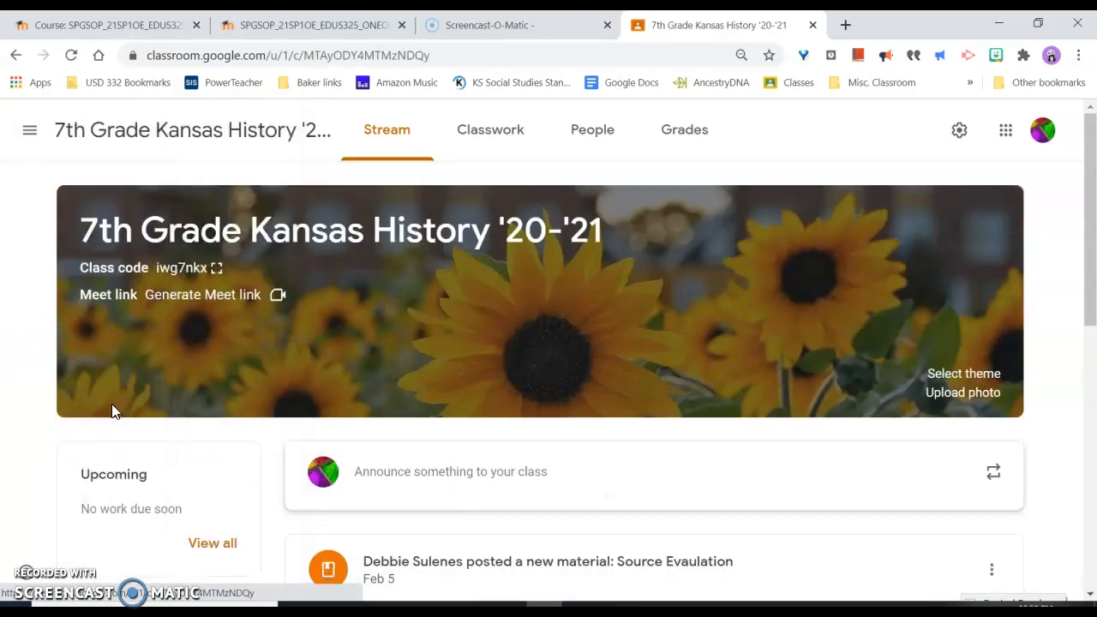
scroll(191, 436, down, 2)
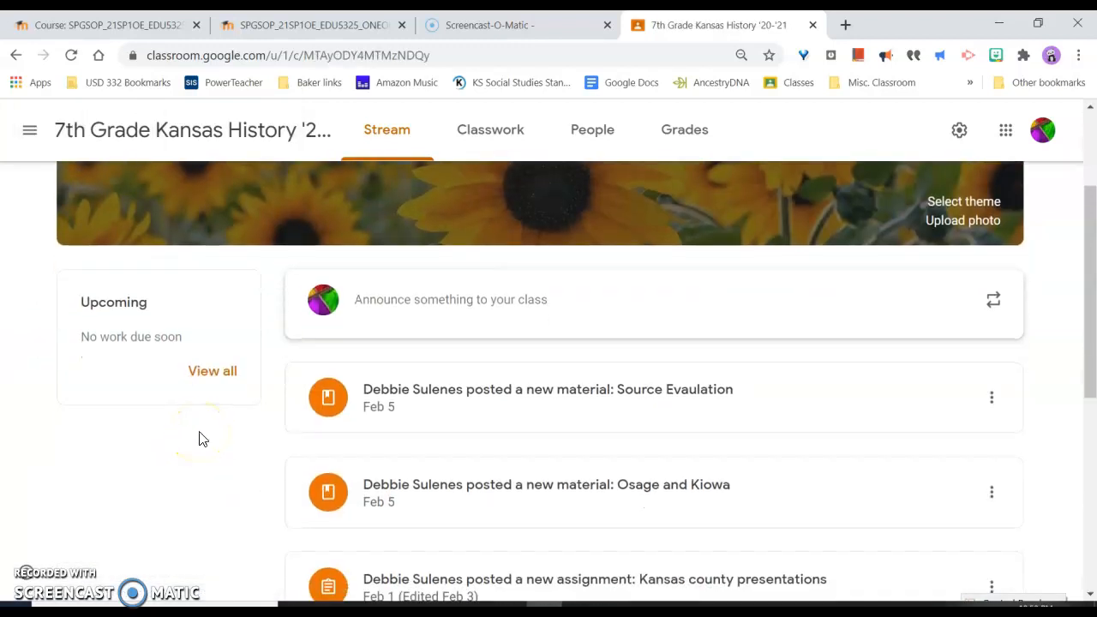
scroll(202, 439, up, 2)
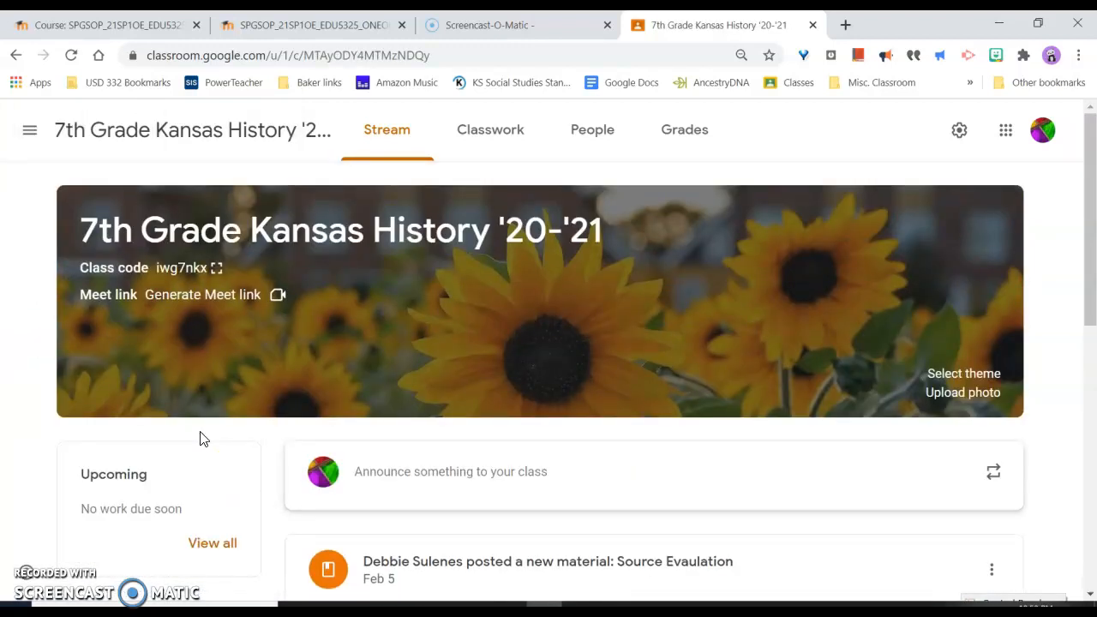
scroll(203, 438, down, 3)
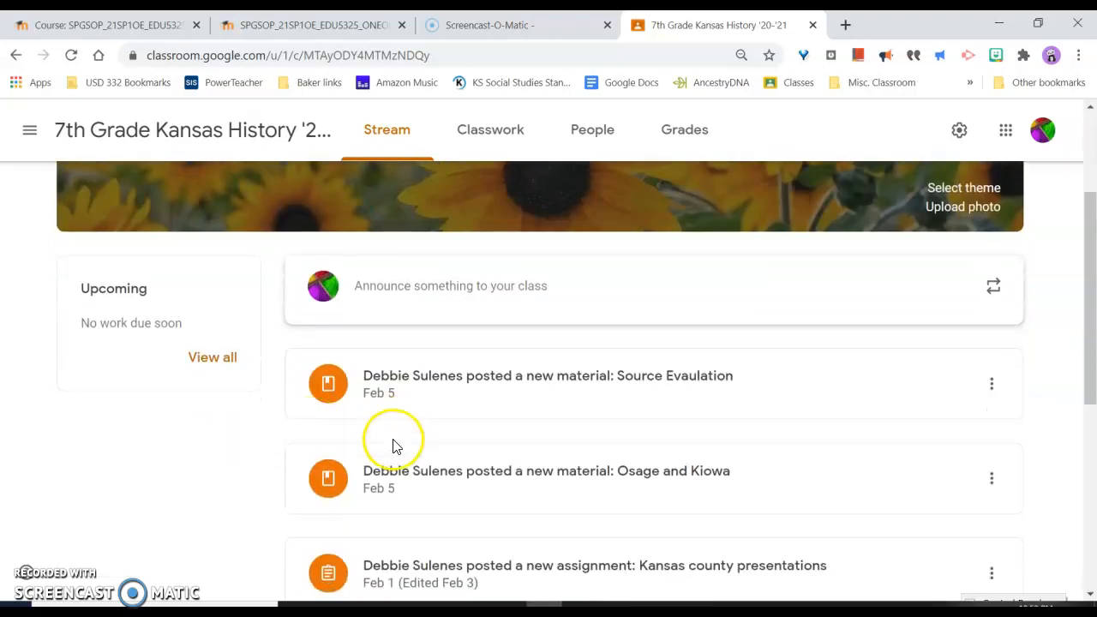
click(425, 427)
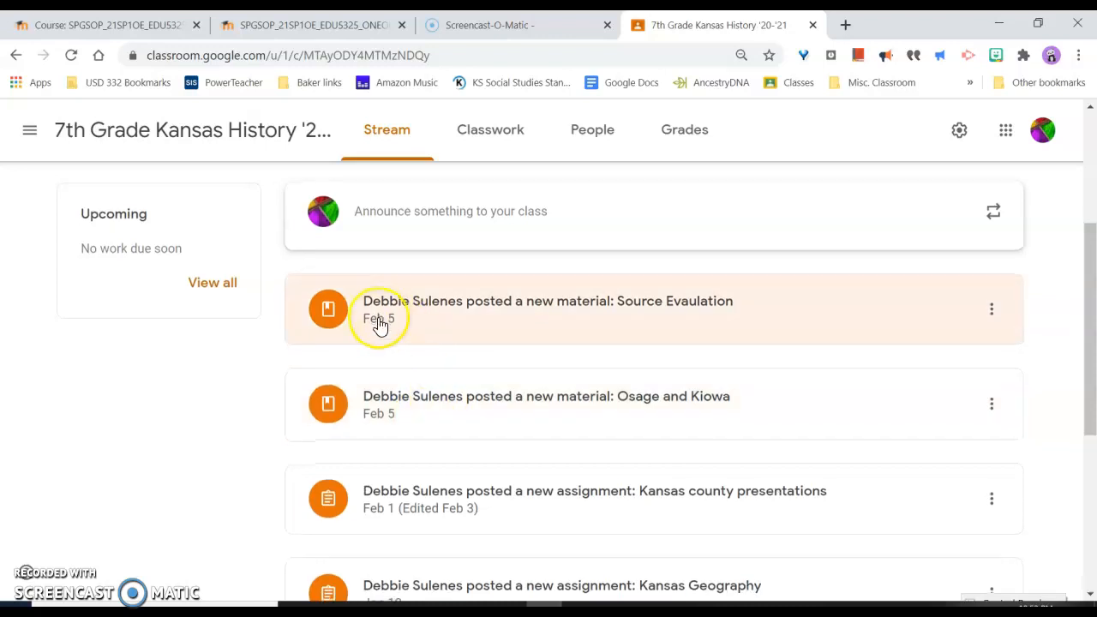
Step: Look over the older assignment, material and question posts further down the 7th Grade Kansas History '20-'21 stream
scroll(380, 324, down, 2)
scroll(500, 274, up, 1)
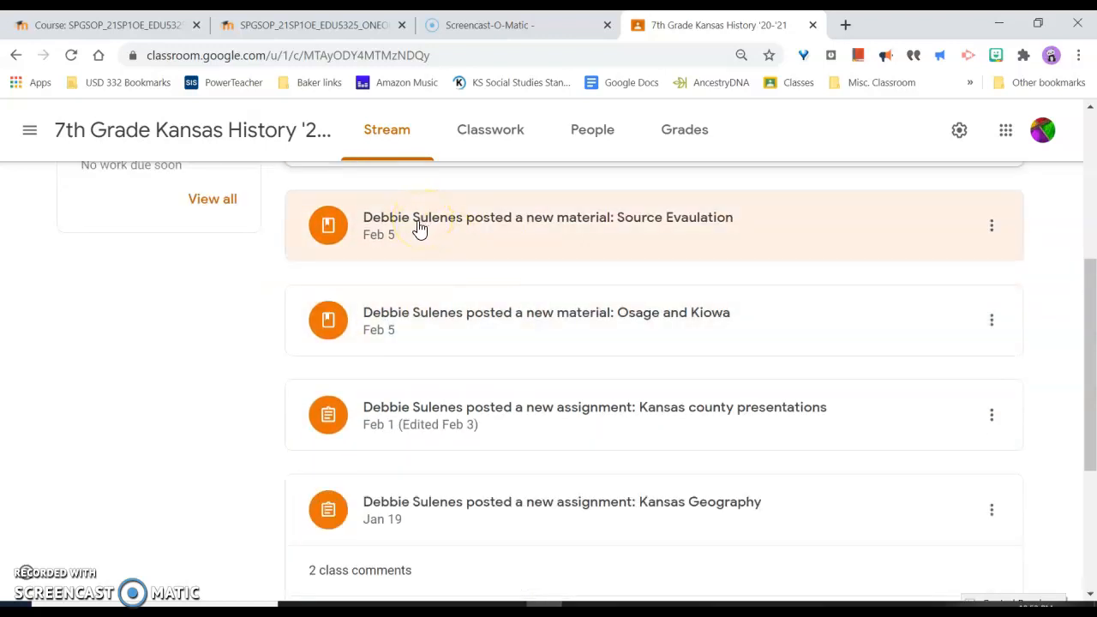
scroll(433, 300, down, 3)
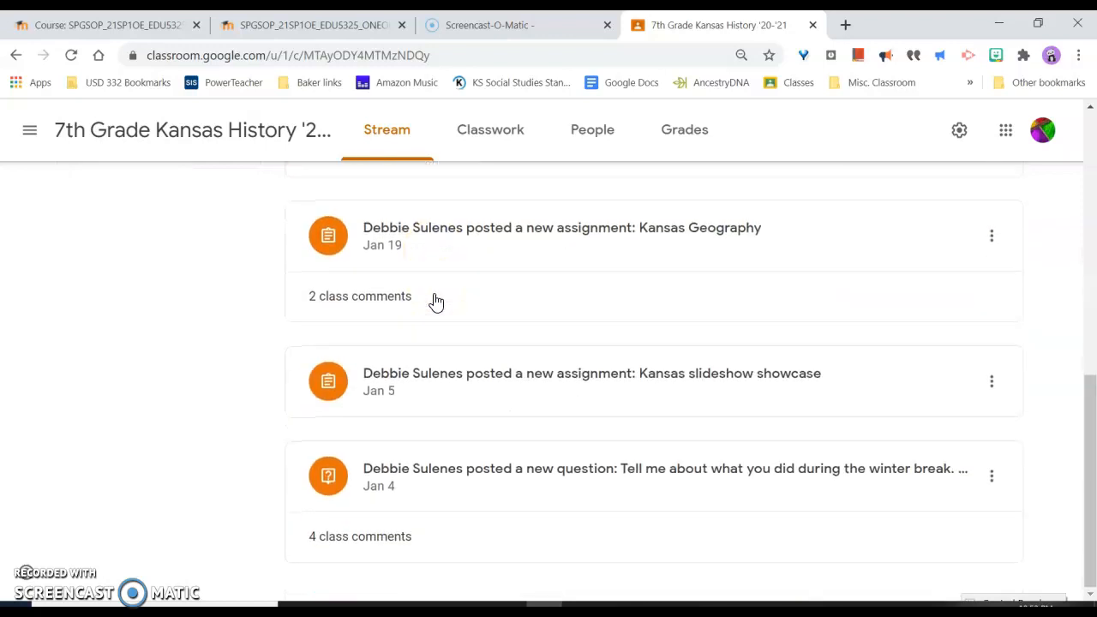
scroll(522, 498, up, 6)
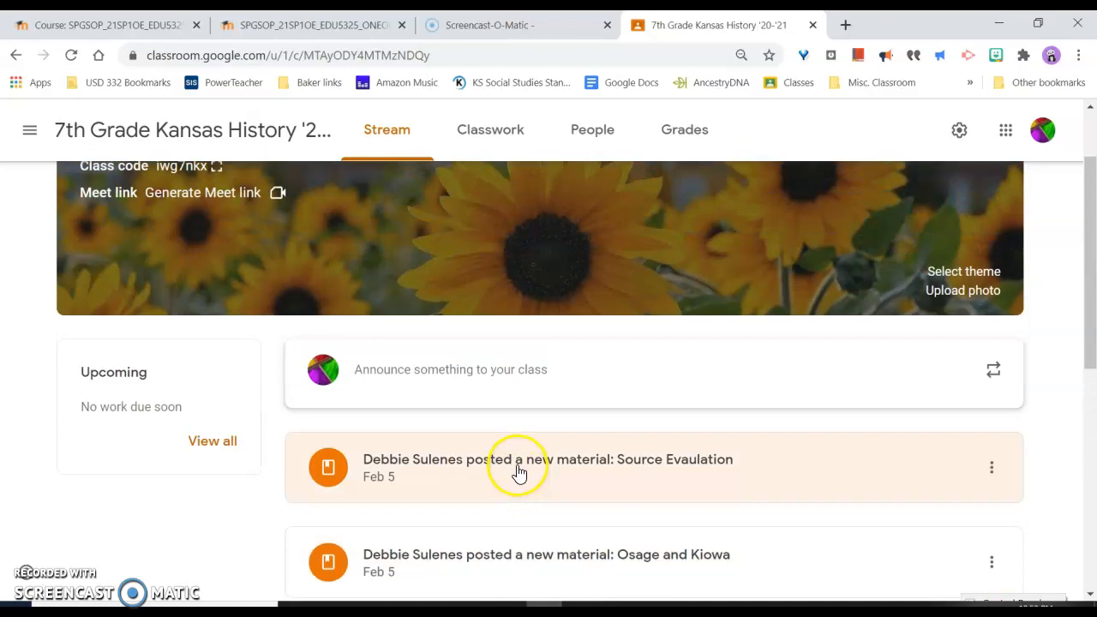
scroll(518, 472, down, 6)
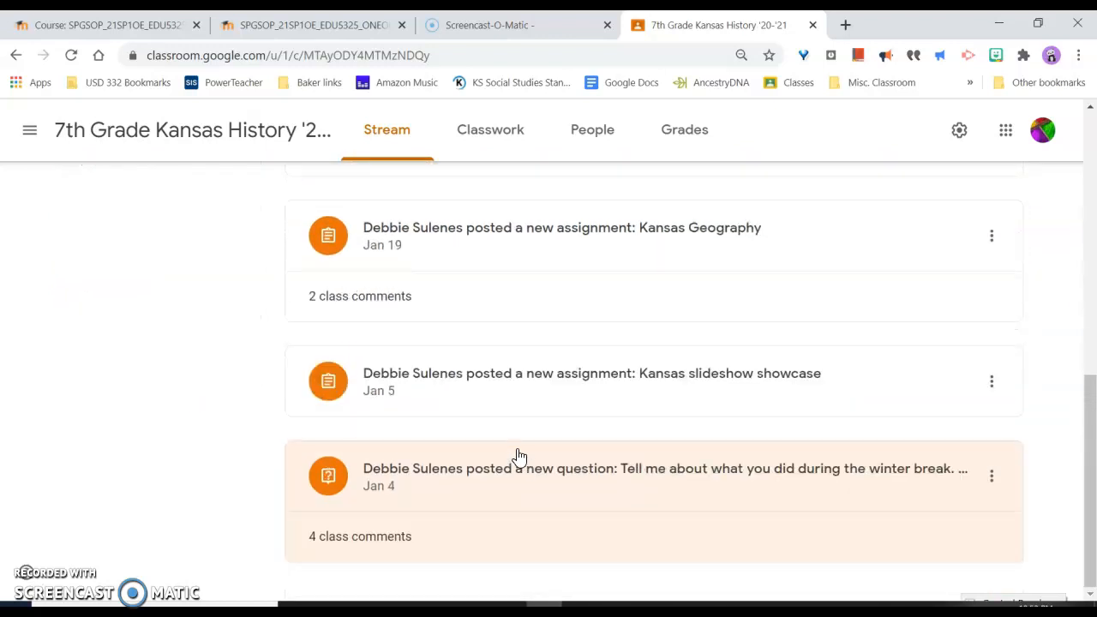
Step: Switch to the 8th Grade Social Studies '20-'21 class and read through the teacher announcements and class comments on its stream
click(30, 133)
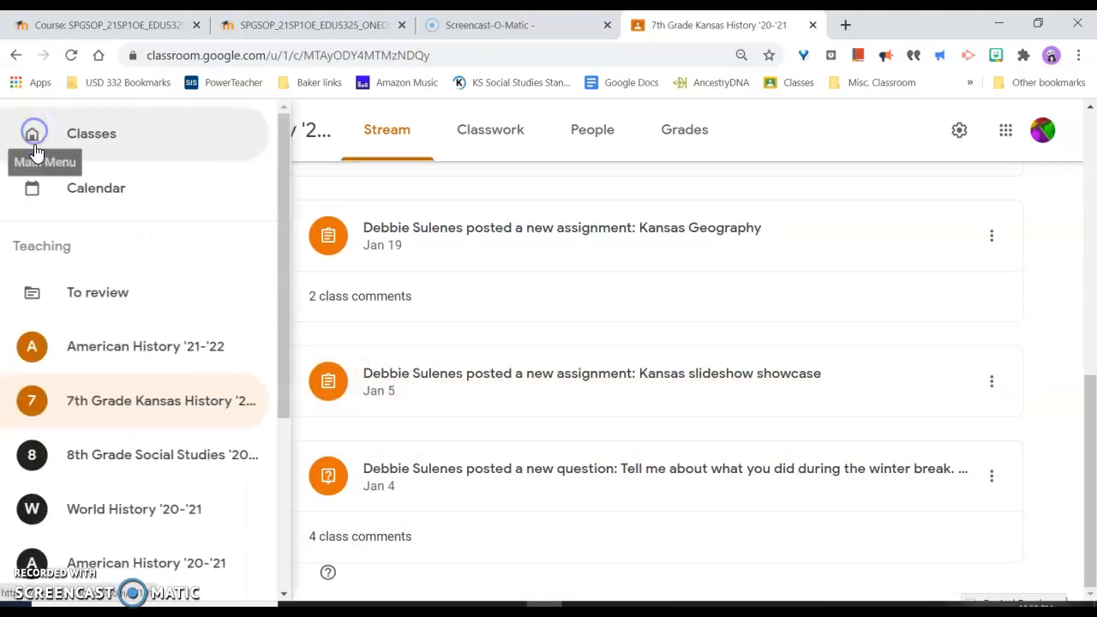
click(128, 464)
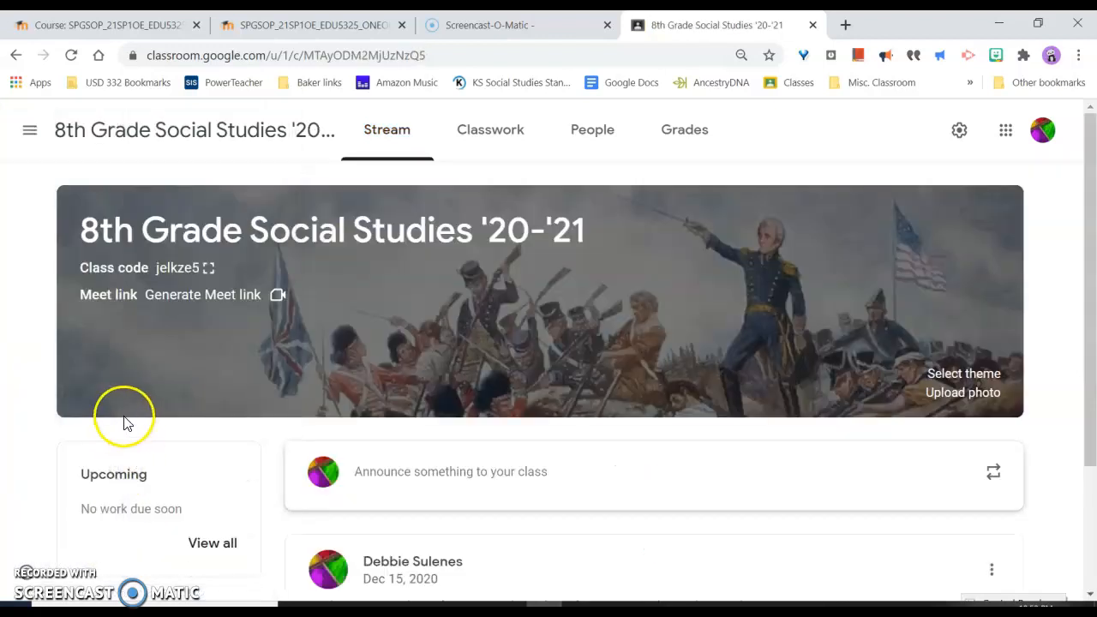
scroll(125, 423, down, 6)
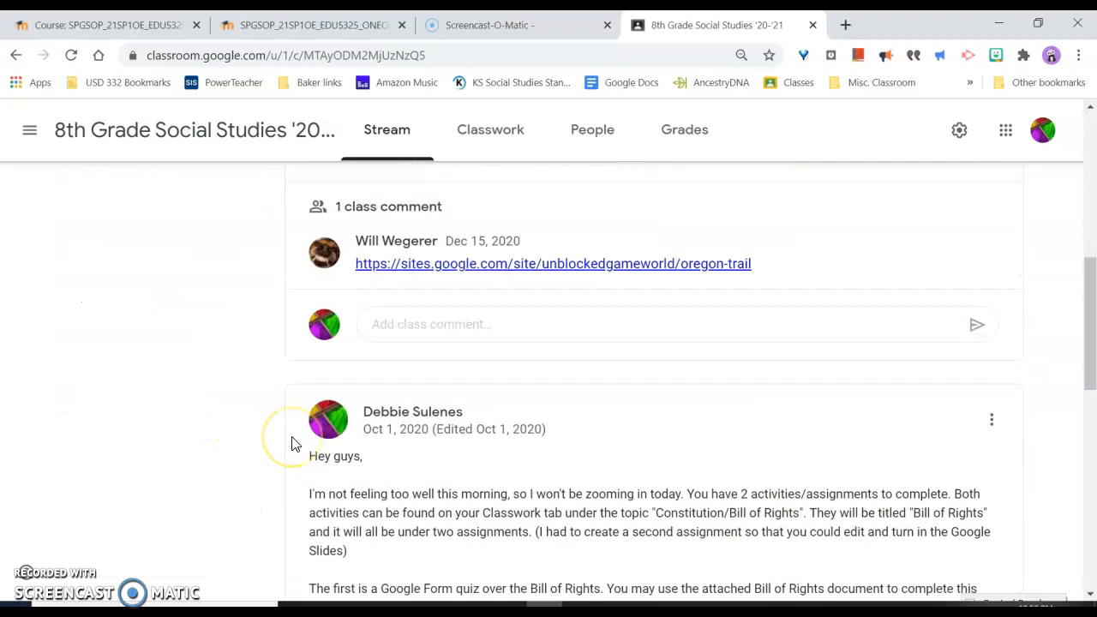
scroll(291, 444, down, 6)
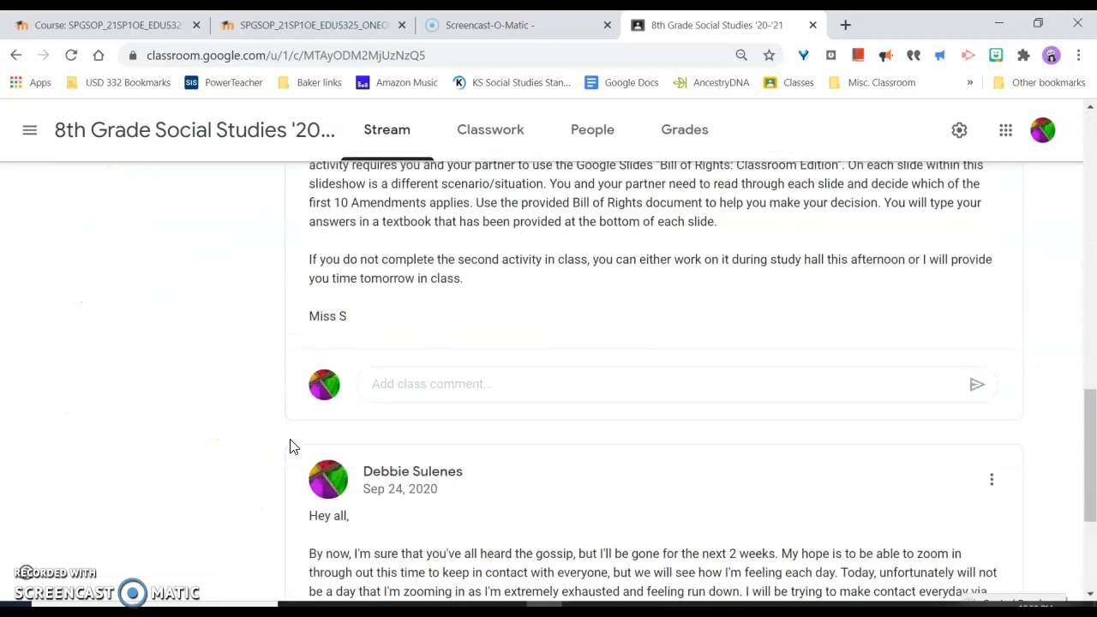
scroll(291, 444, up, 4)
click(375, 432)
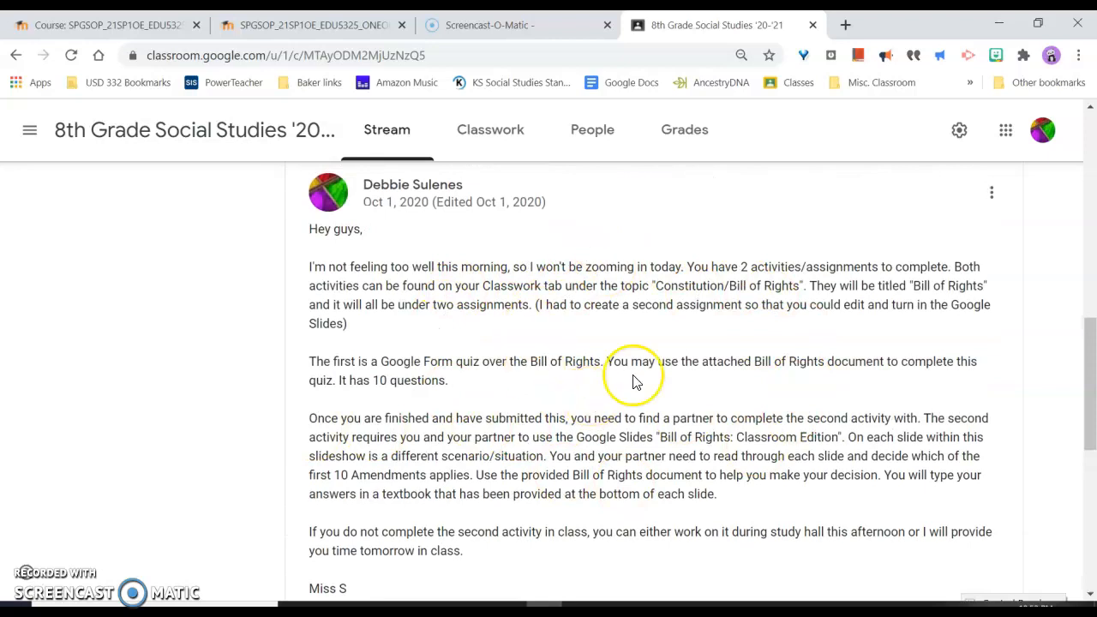
scroll(593, 423, down, 1)
scroll(593, 424, down, 3)
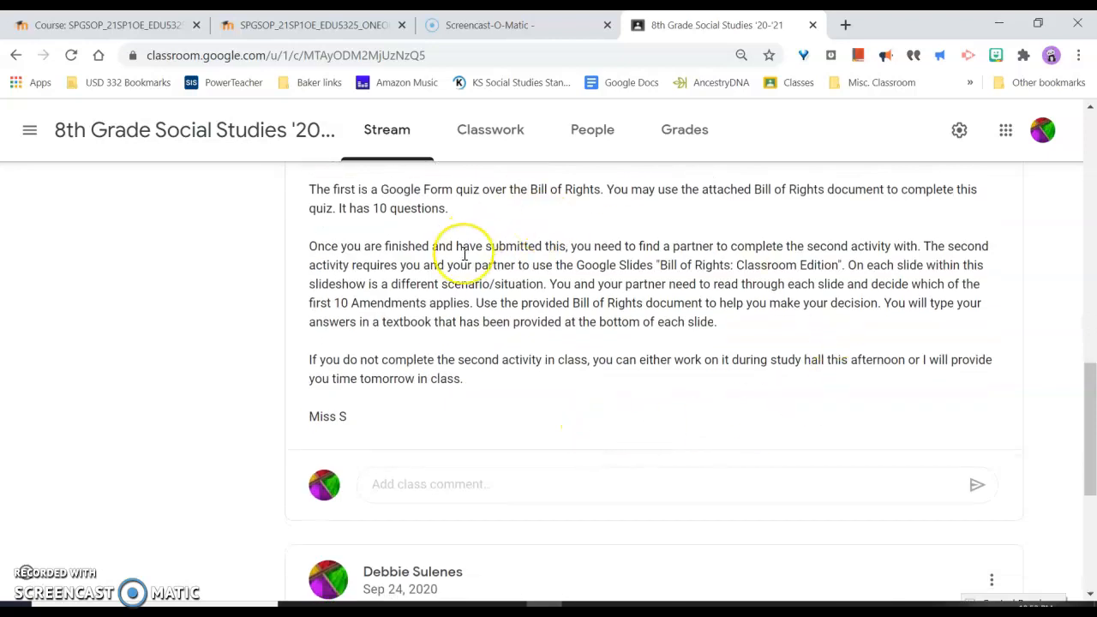
scroll(464, 254, down, 8)
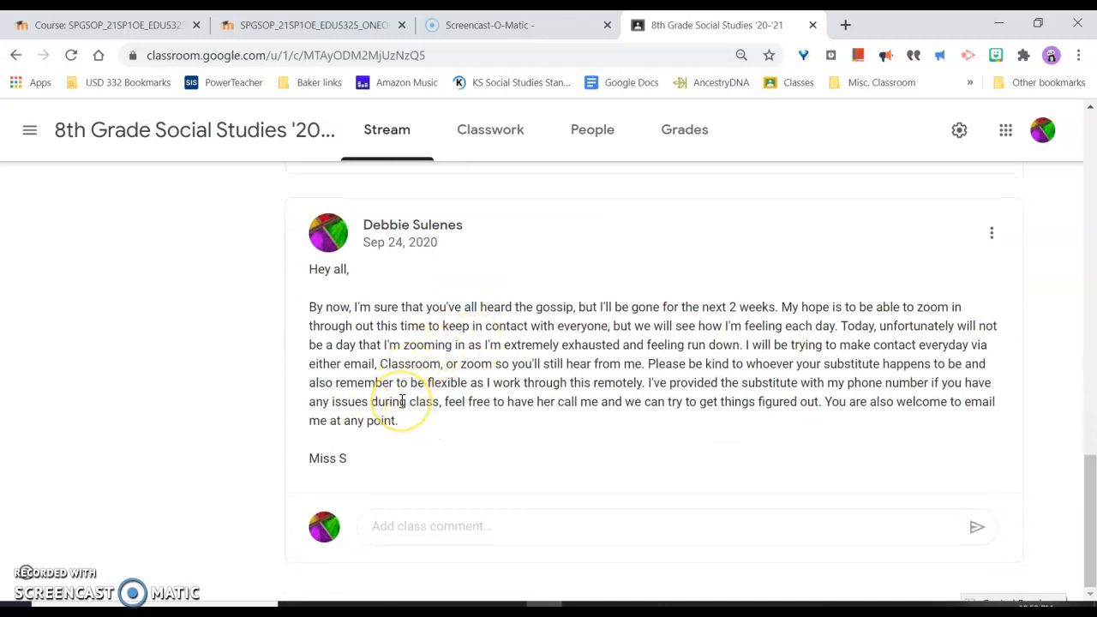
scroll(402, 402, up, 20)
scroll(371, 431, down, 2)
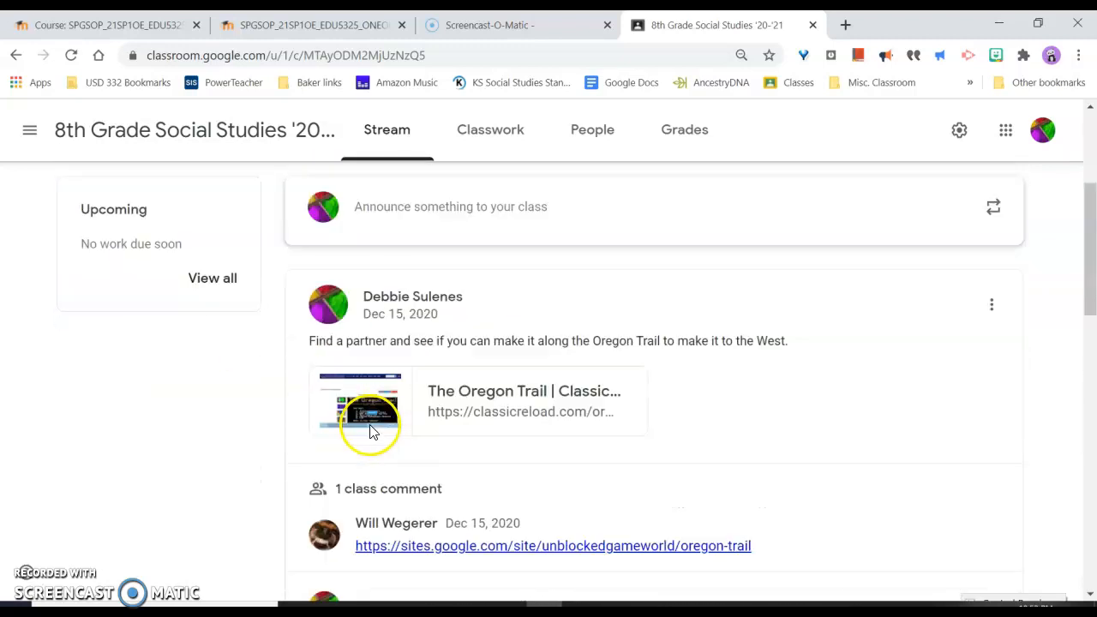
scroll(372, 431, down, 4)
scroll(372, 432, up, 6)
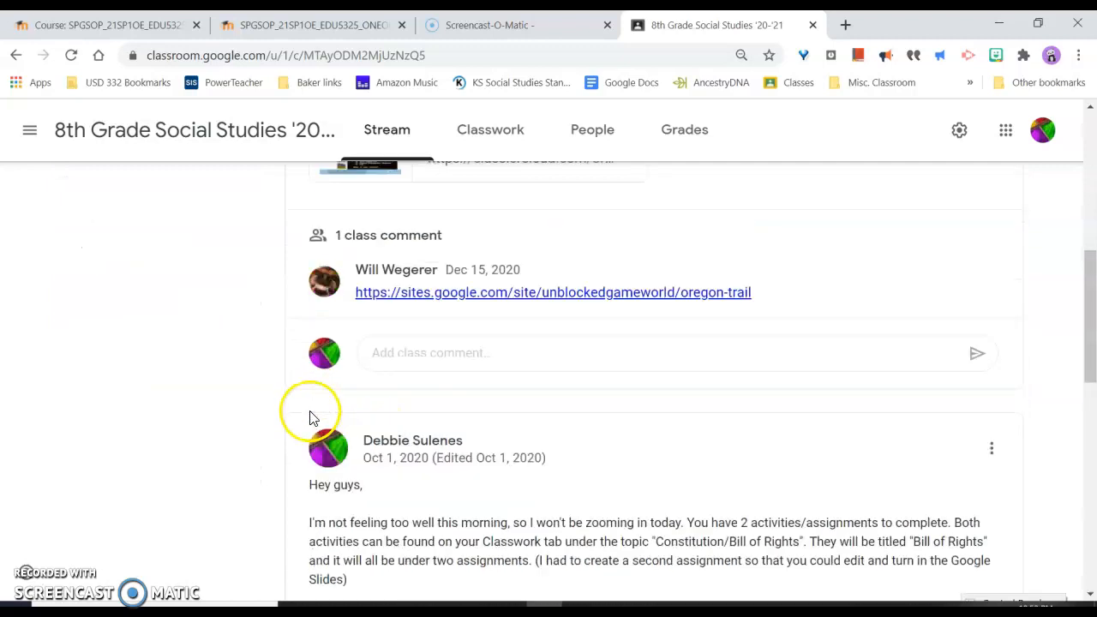
Step: Open a blank class announcement on the 8th Grade Social Studies '20-'21 stream
click(29, 135)
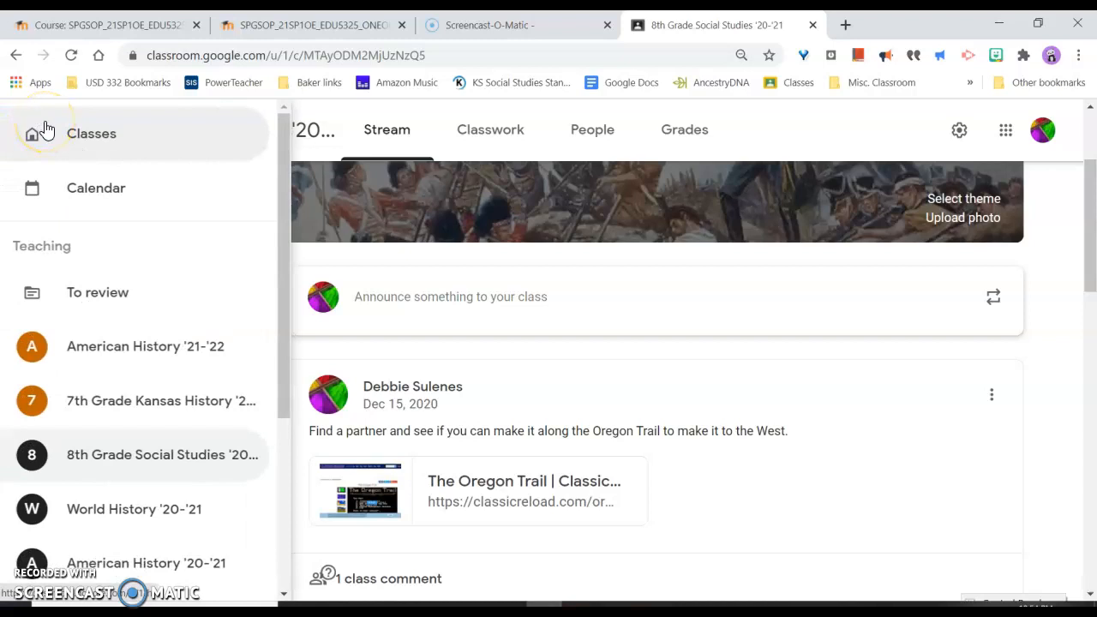
click(515, 318)
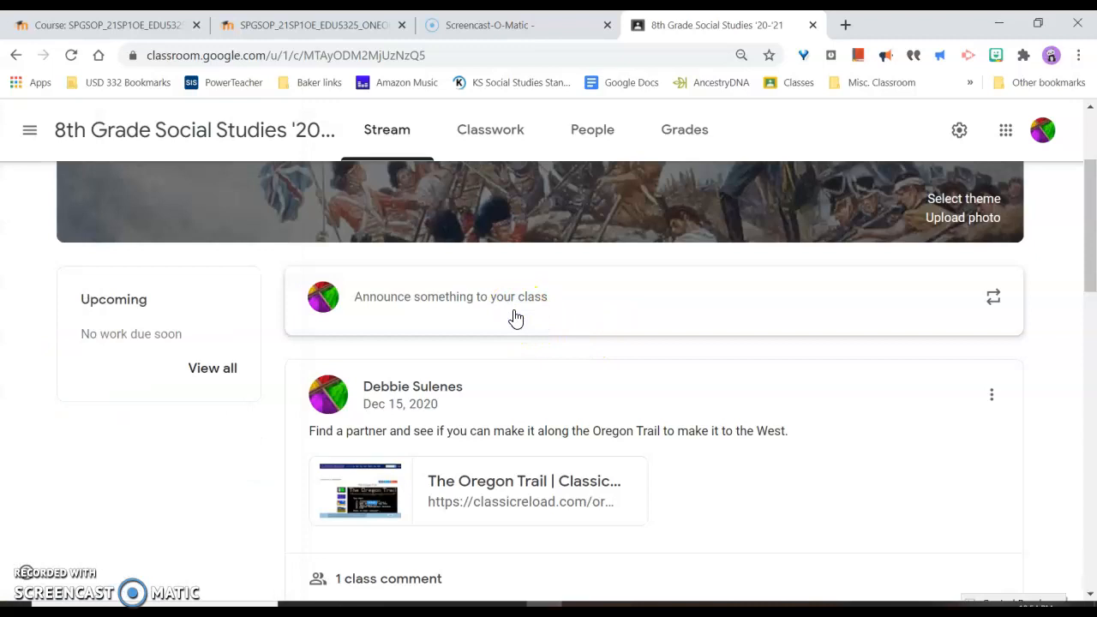
click(512, 319)
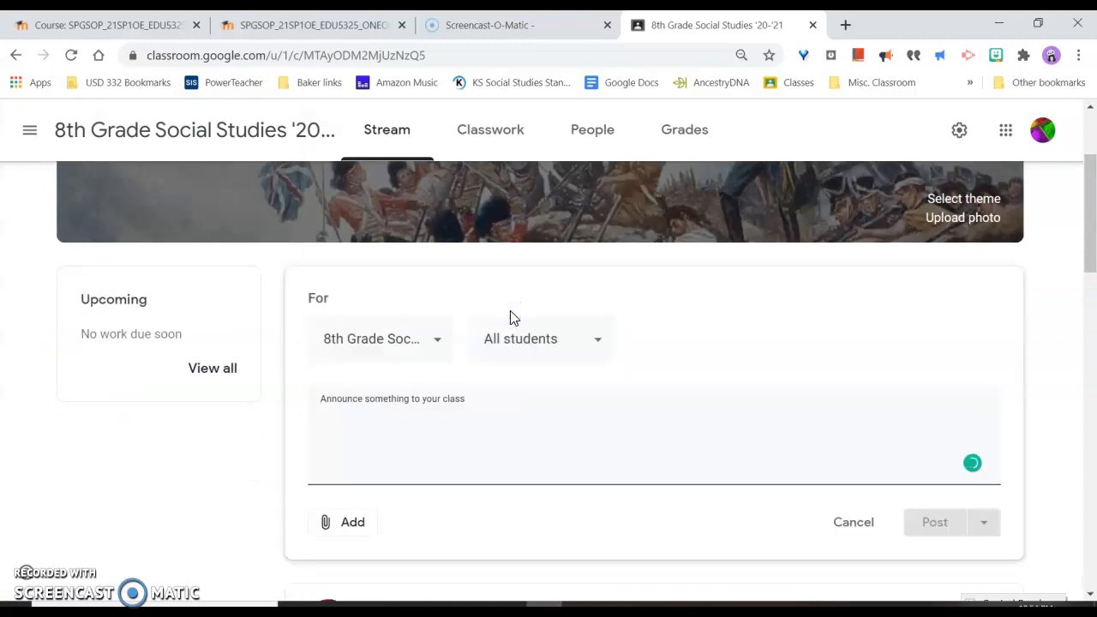
Step: Open the 8th Grade Social Studies '20-'21 classwork and examine its topics, from Chapter 11 down to The Rise of America
click(501, 137)
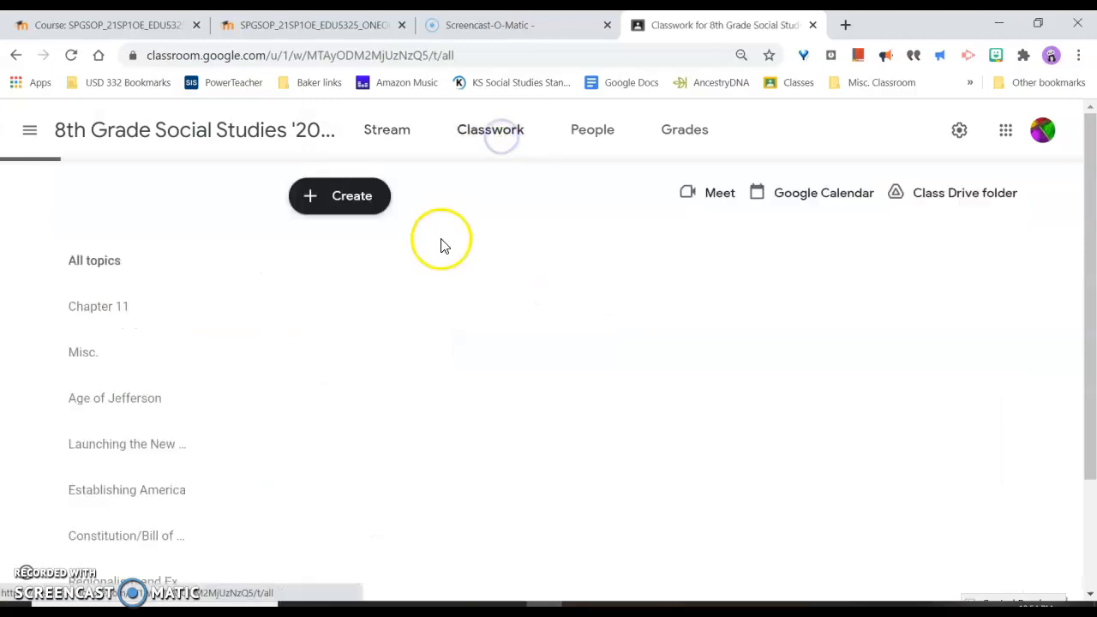
scroll(75, 468, down, 1)
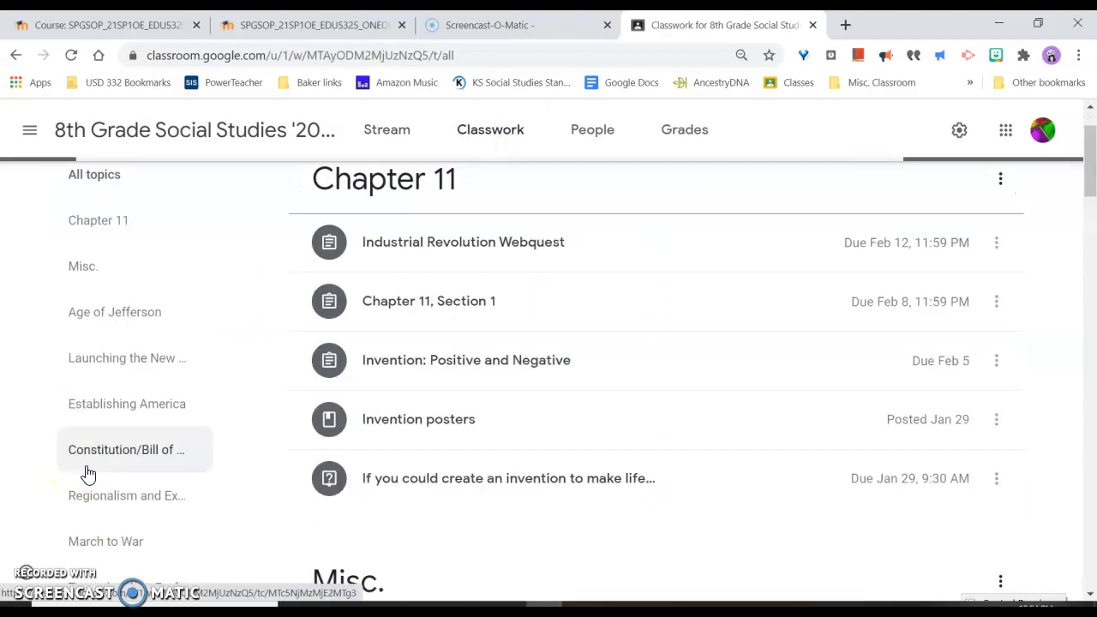
scroll(403, 504, down, 6)
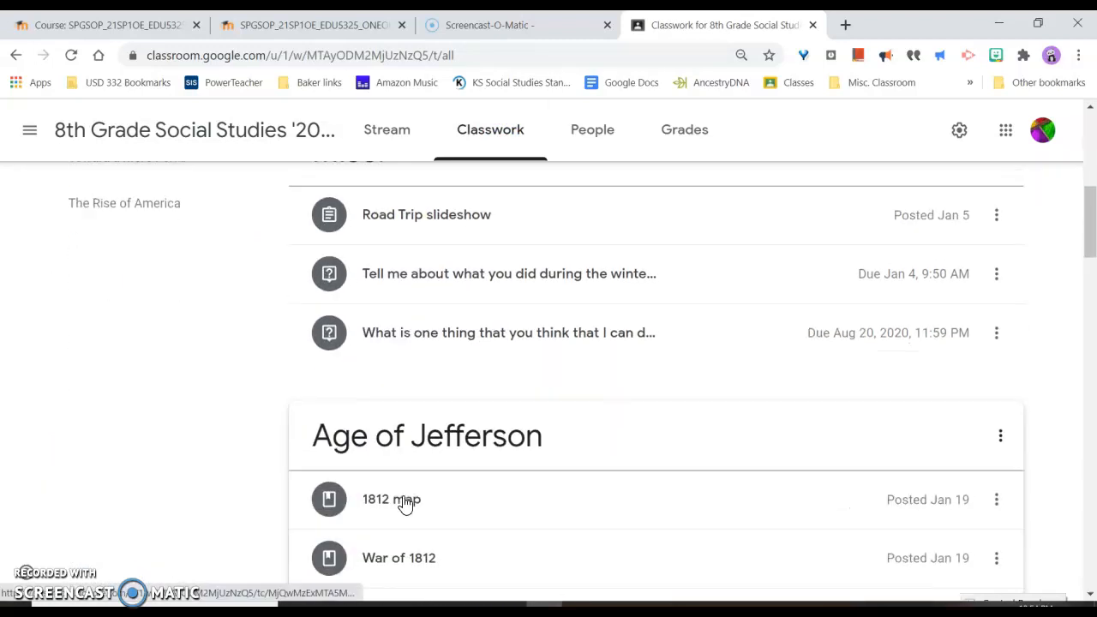
scroll(403, 505, down, 4)
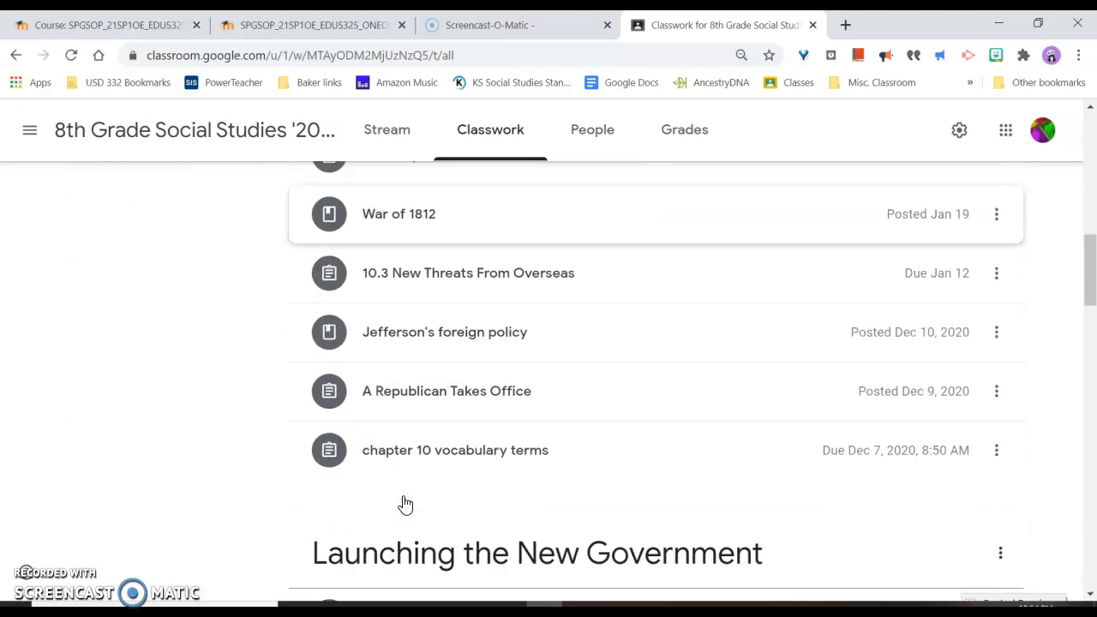
scroll(407, 504, down, 5)
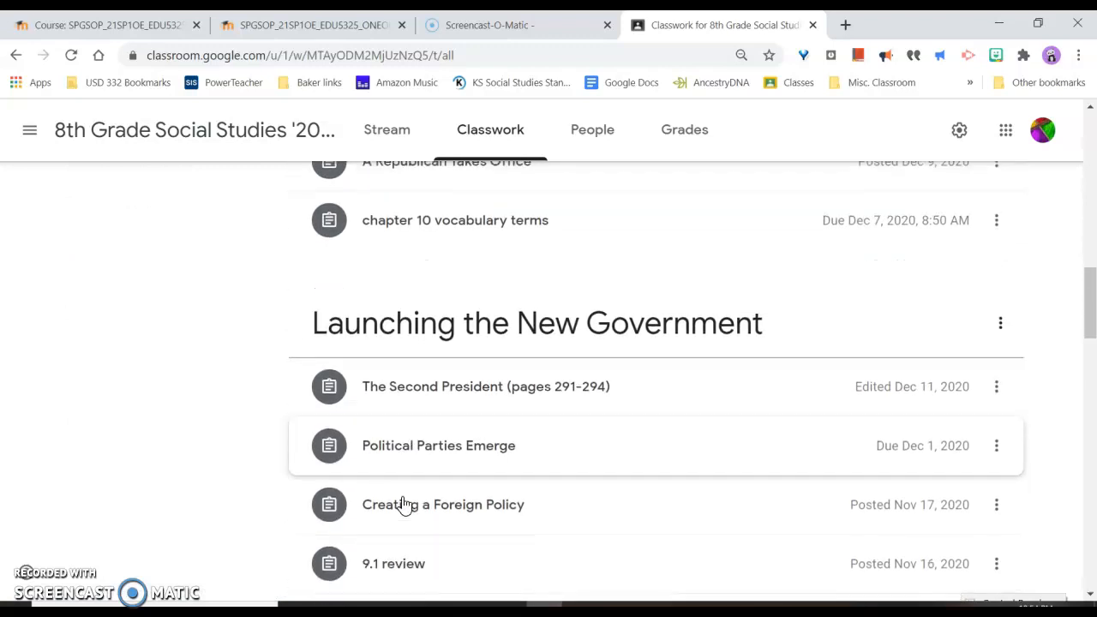
scroll(405, 504, down, 1)
scroll(405, 506, up, 3)
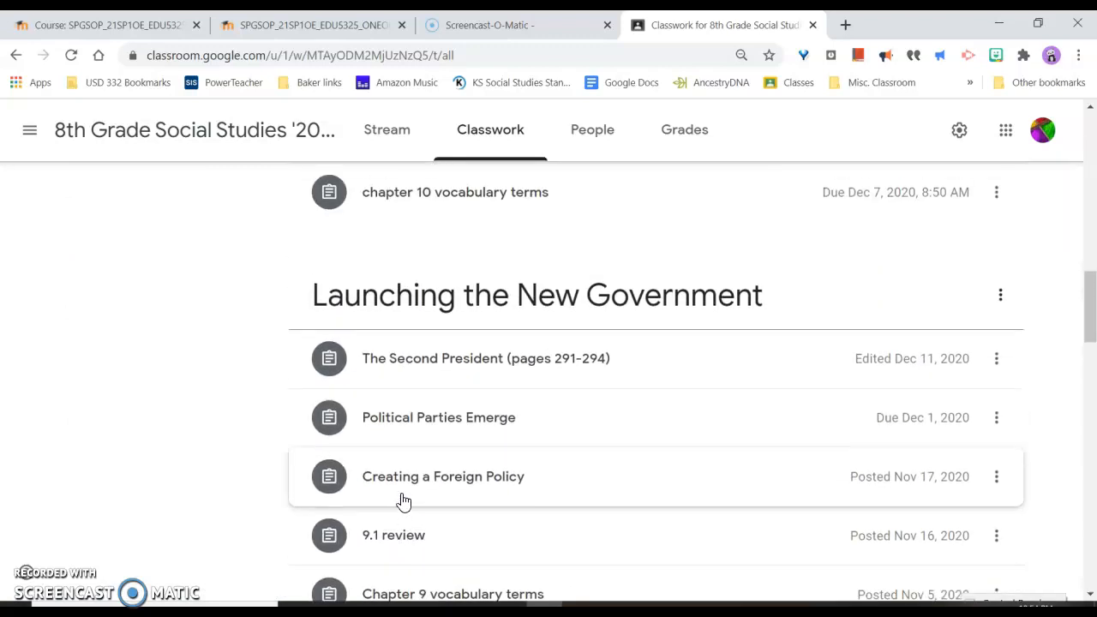
scroll(408, 484, down, 5)
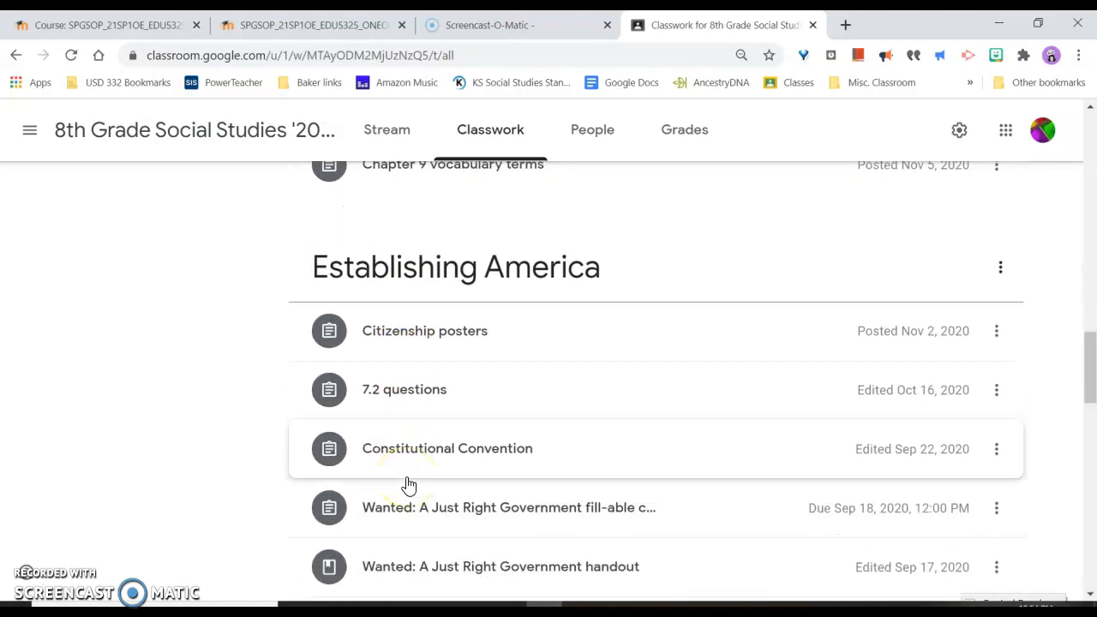
scroll(409, 486, down, 11)
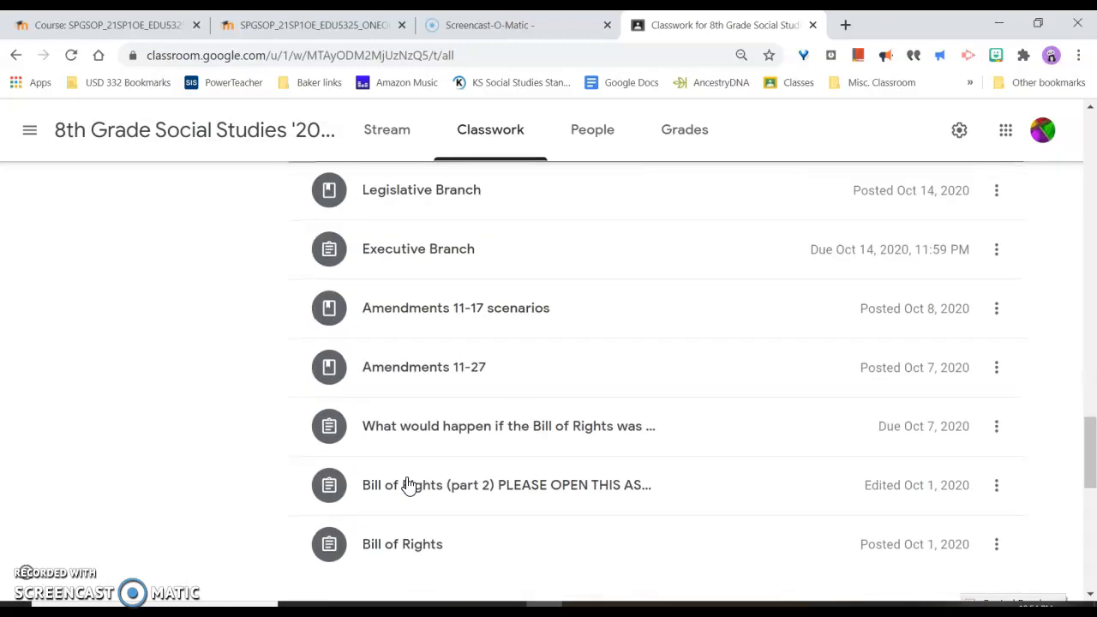
scroll(409, 486, down, 3)
scroll(465, 417, up, 2)
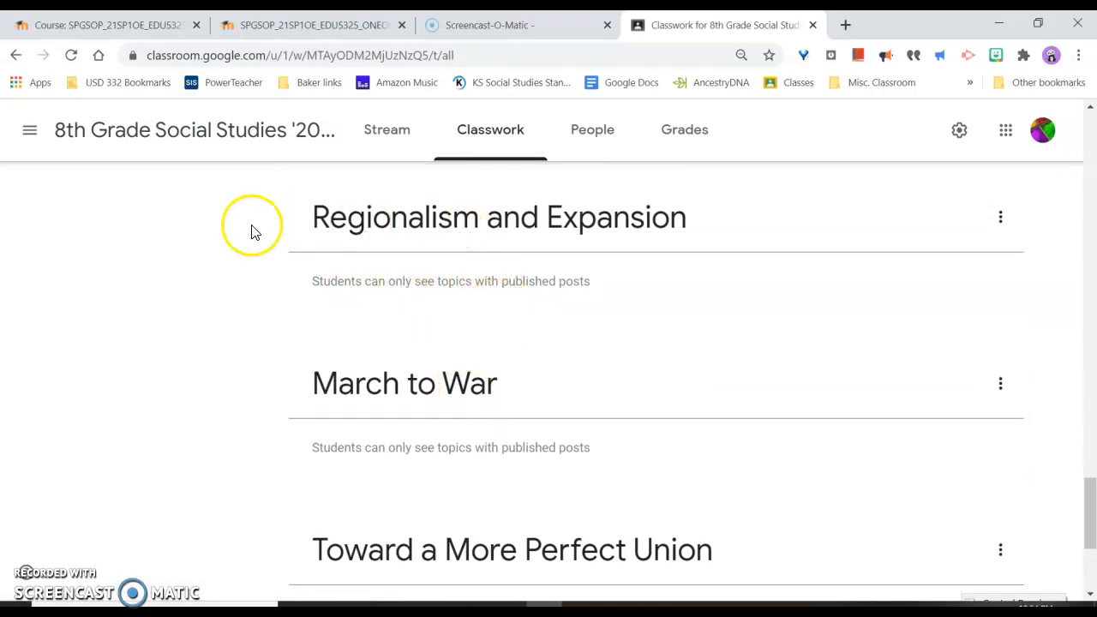
scroll(252, 232, down, 5)
scroll(614, 563, up, 15)
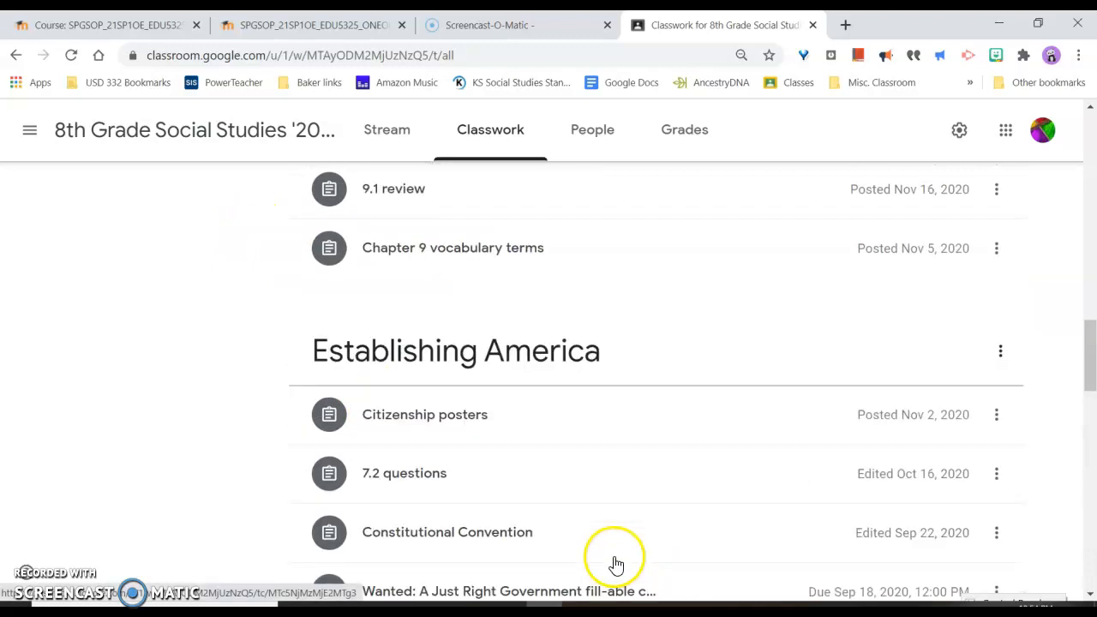
scroll(620, 555, up, 6)
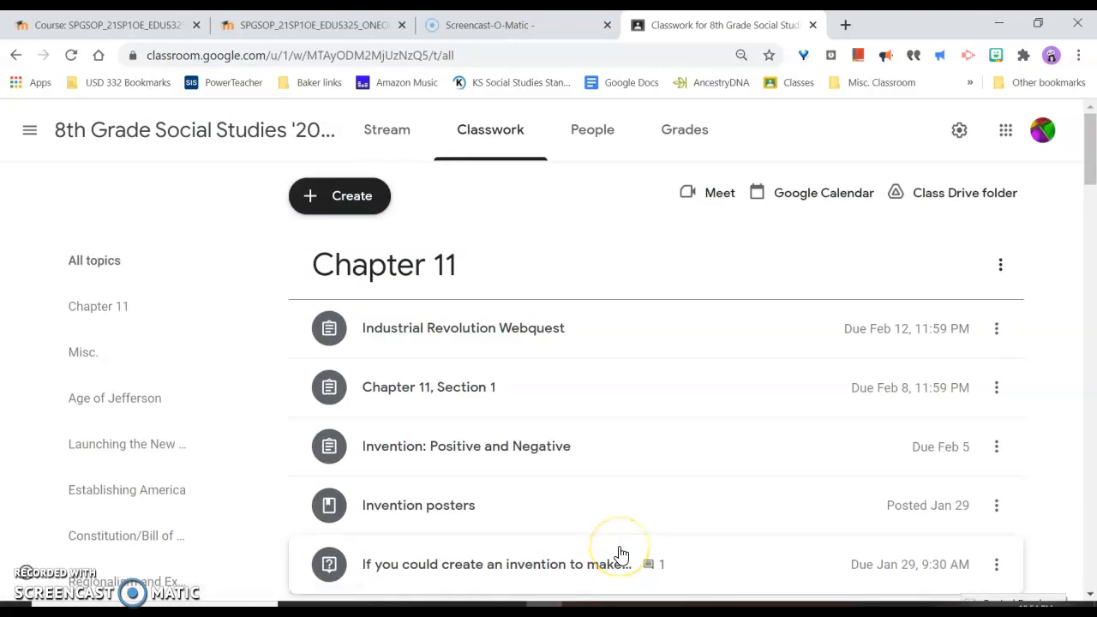
scroll(621, 555, down, 20)
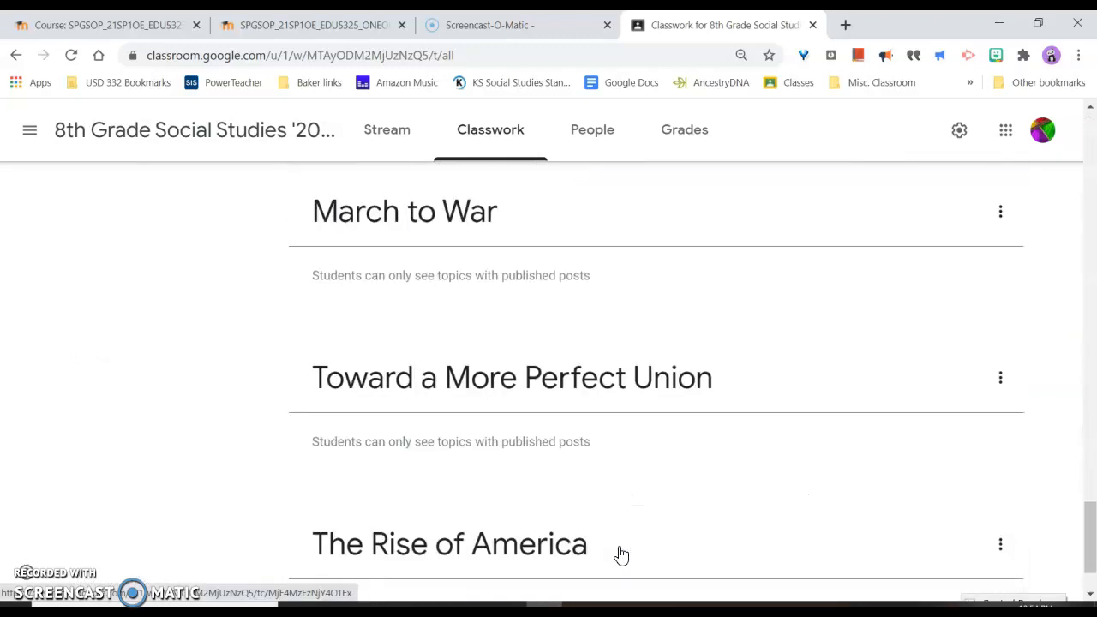
Step: Leave the 8th Grade Social Studies '20-'21 classwork and return to the overview of all classes
scroll(621, 556, down, 1)
click(29, 129)
click(81, 142)
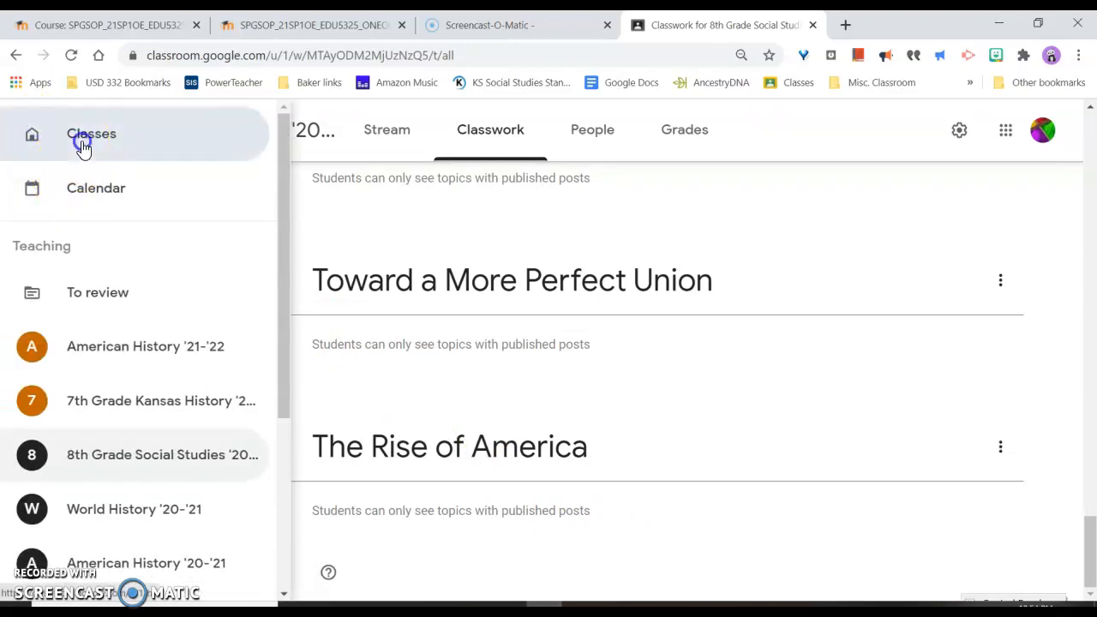